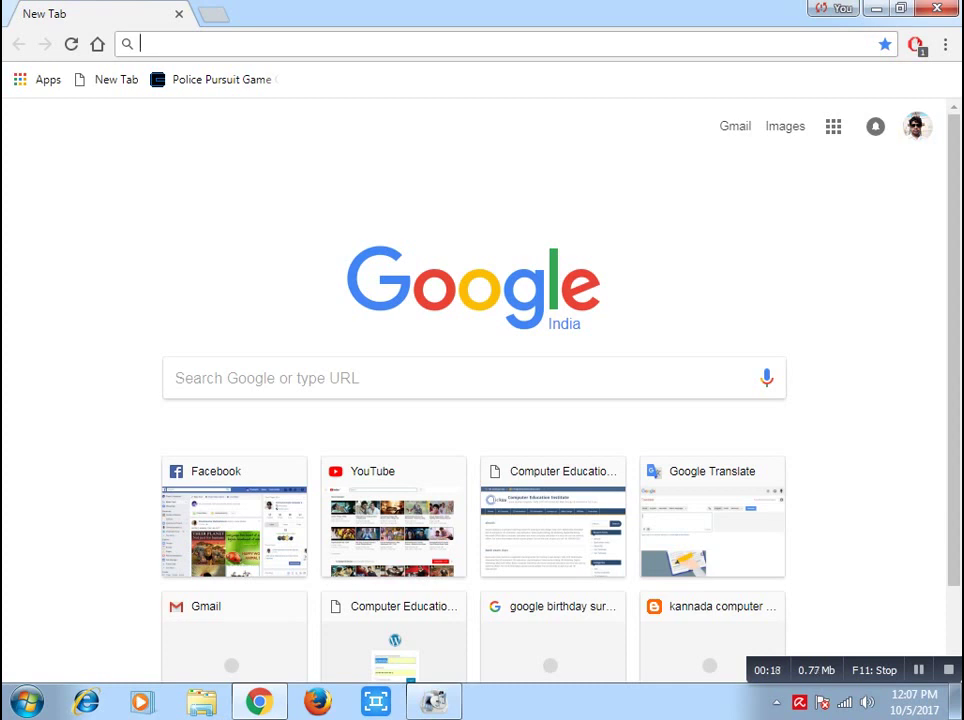
Search Google for "nudi download"
left_click(262, 381)
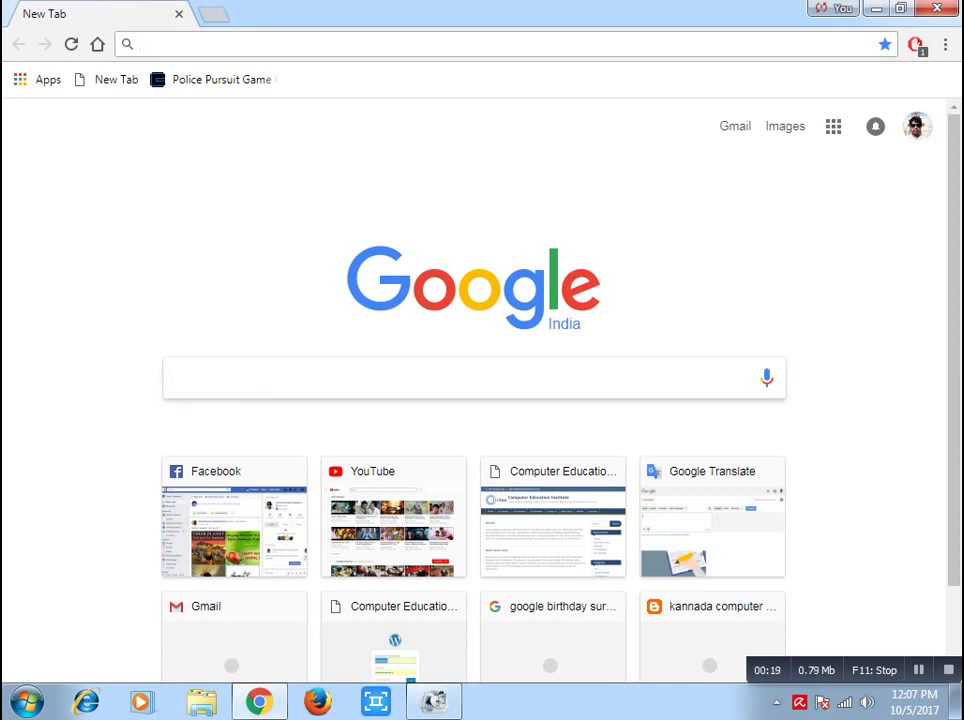
type("nudi ")
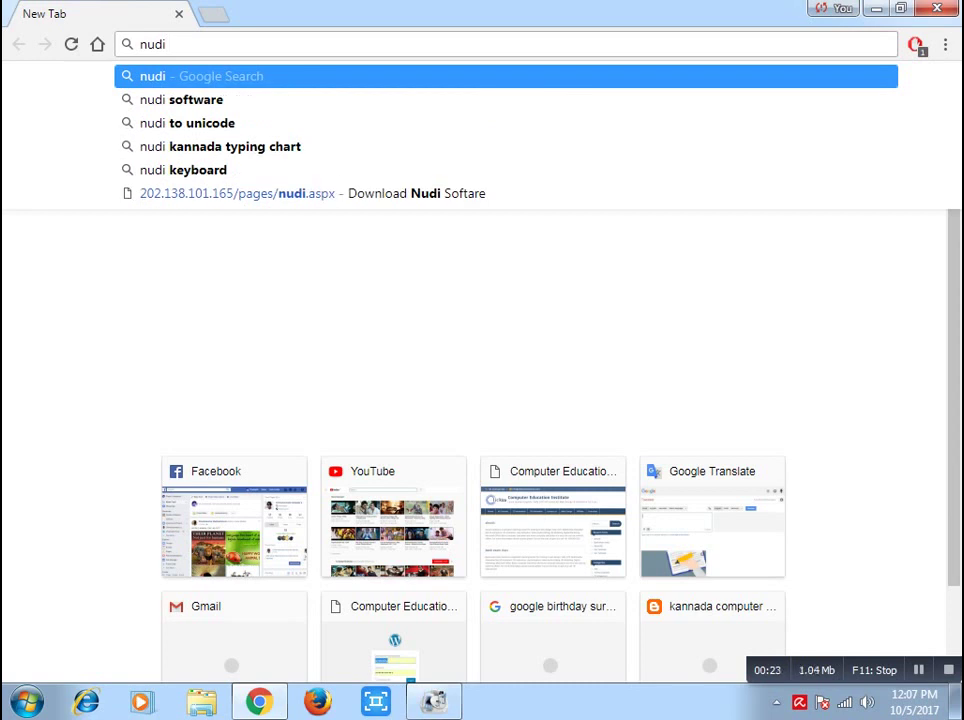
type("download")
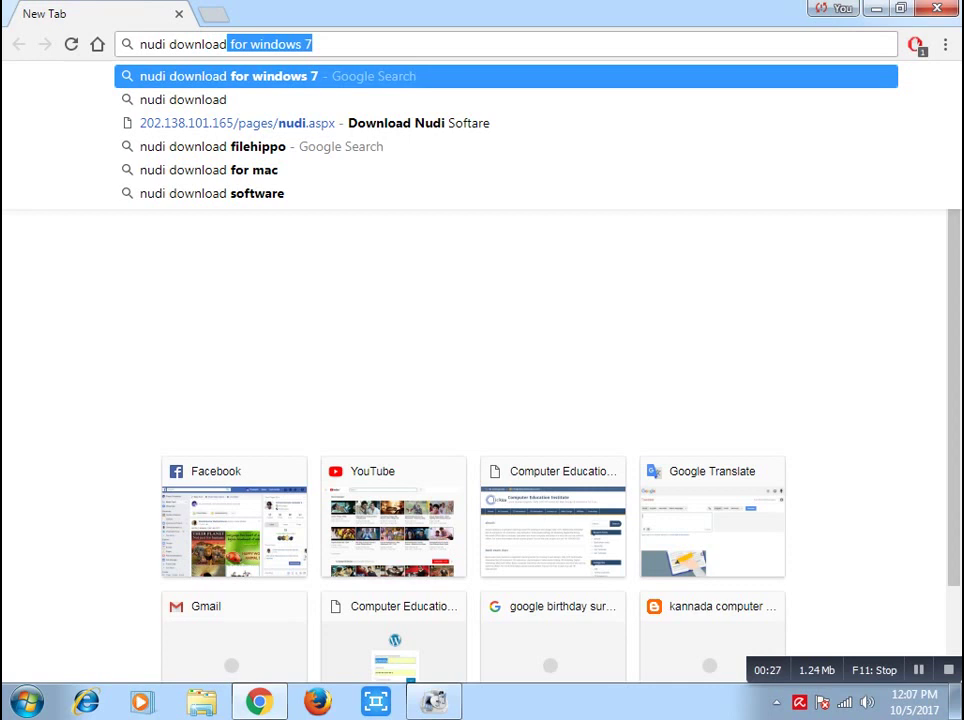
key("Delete")
key("Return")
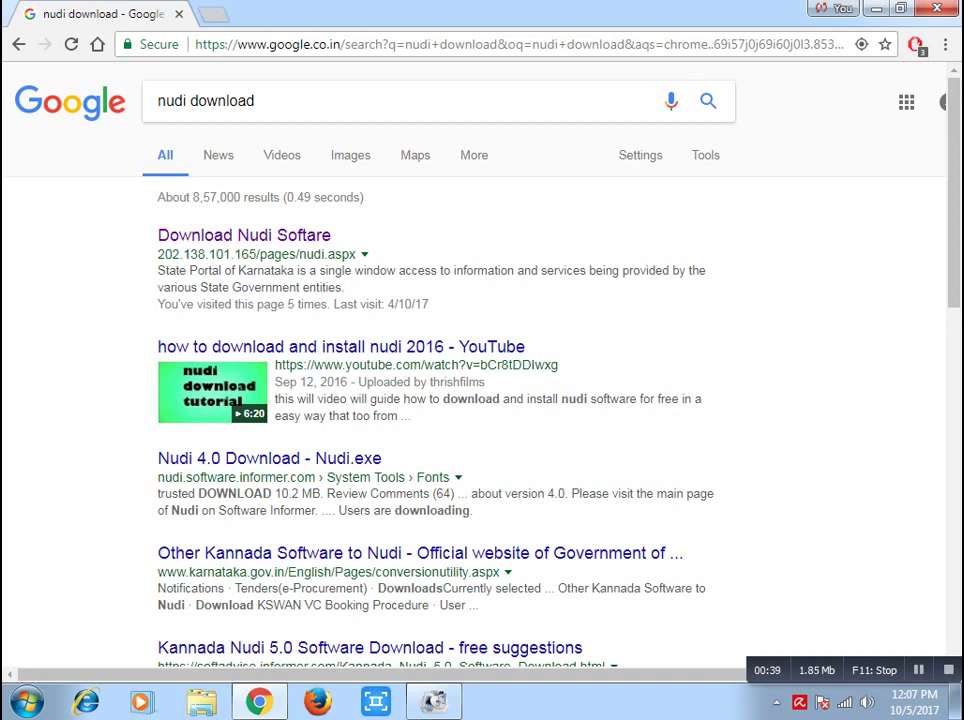
Download Kannada Software Nudi Version 4.0 from the Download Nudi Softare result and open nudi4r3setup.zip, dismissing the WinZip update offer
left_click(262, 236)
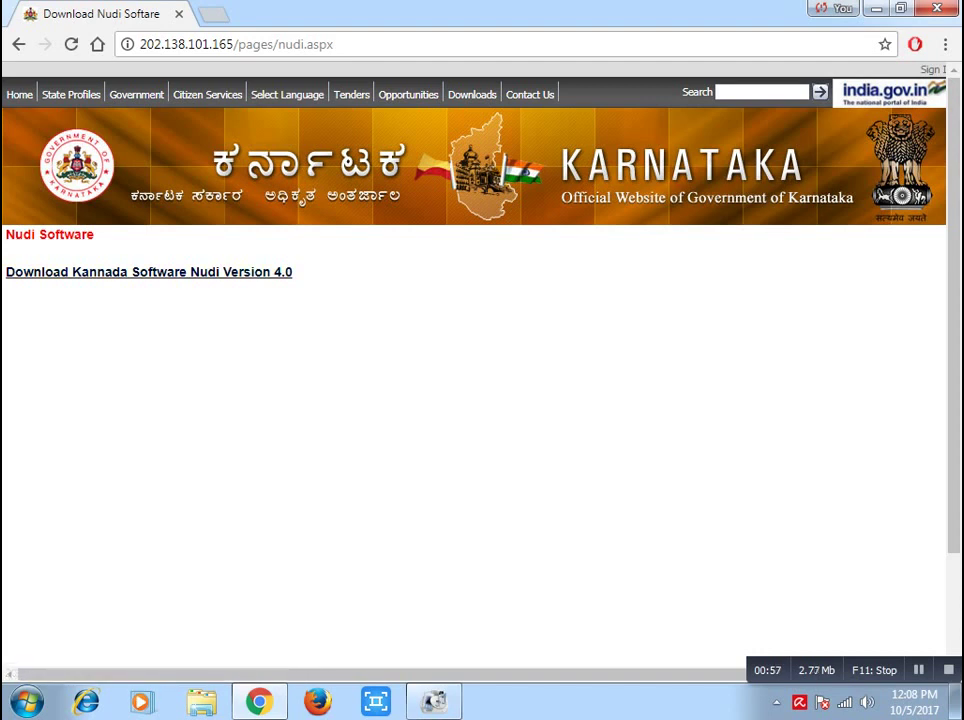
left_click(149, 272)
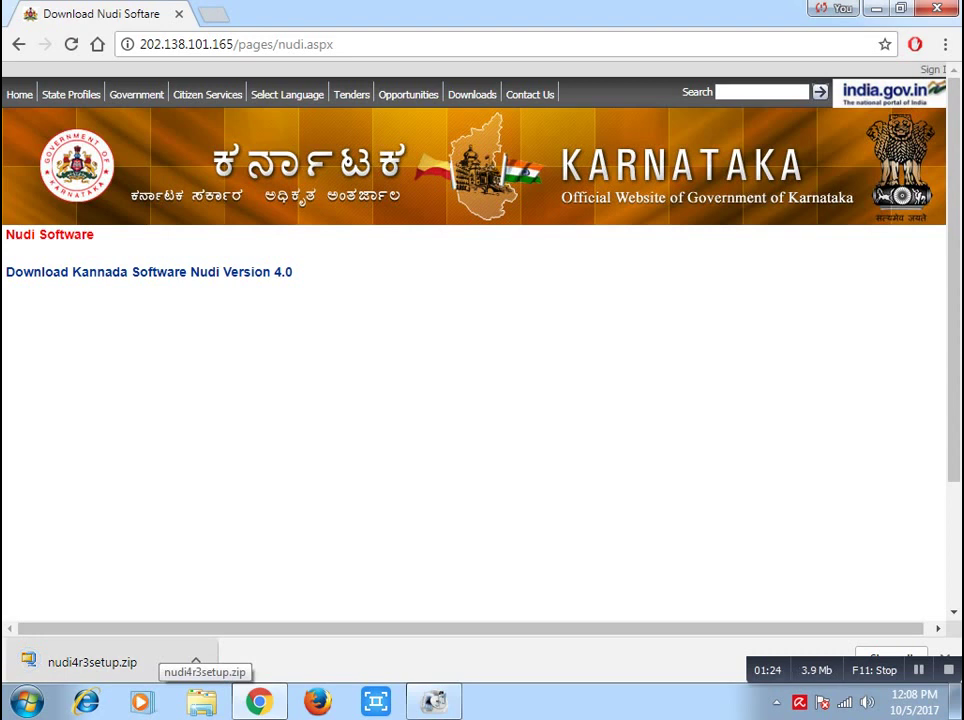
left_click(158, 656)
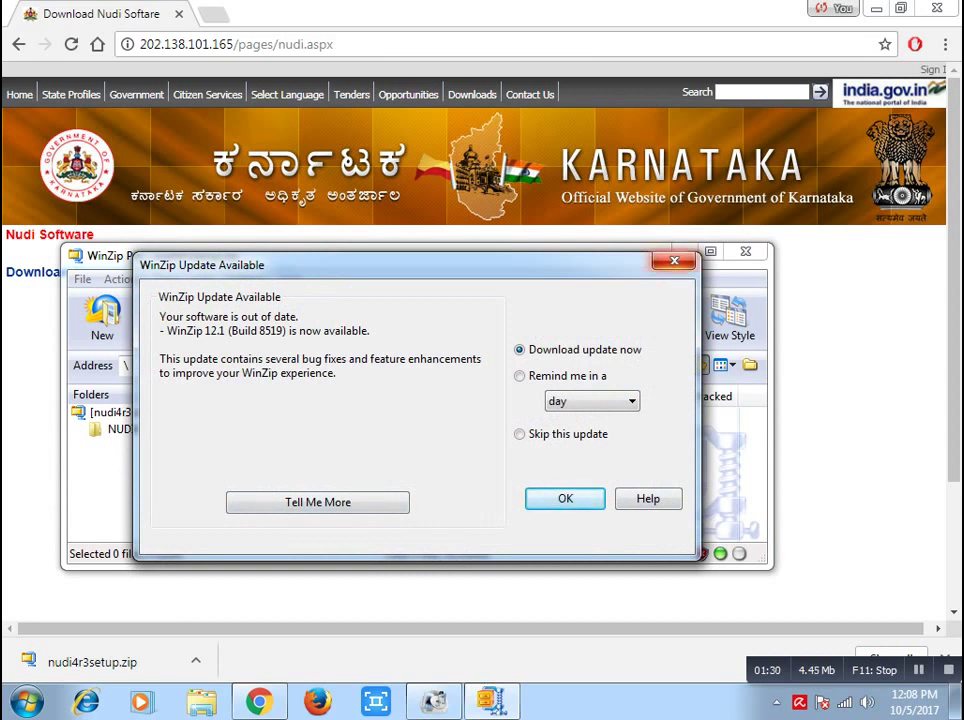
left_click(674, 261)
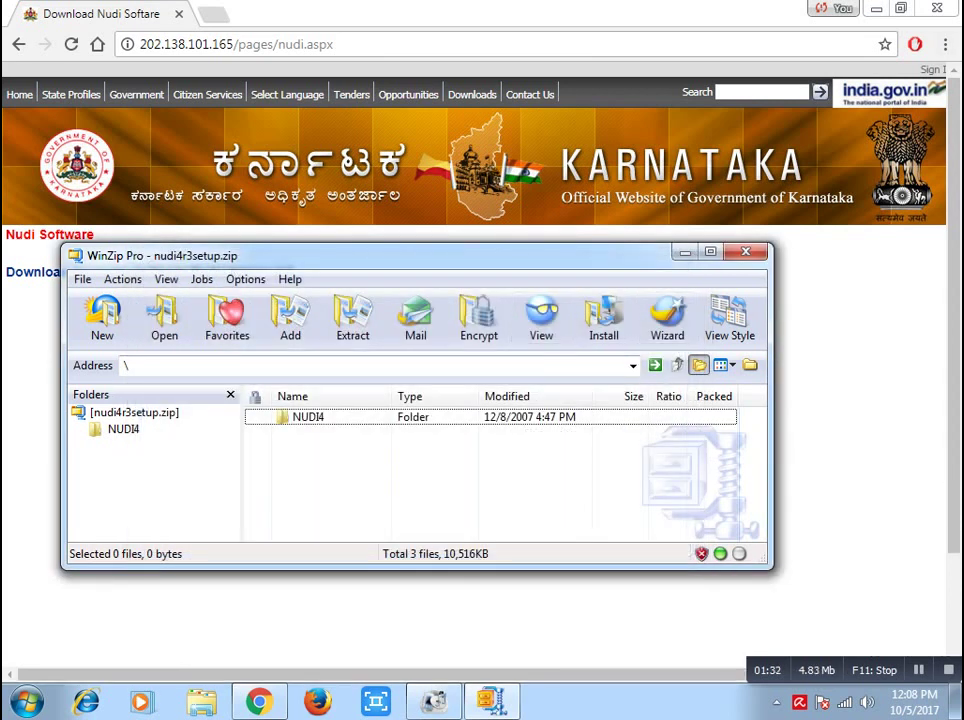
Extract the NUDI4 folder from the nudi4r3setup.zip archive to the desktop and close WinZip
left_click(876, 9)
left_click_drag(450, 256, 749, 156)
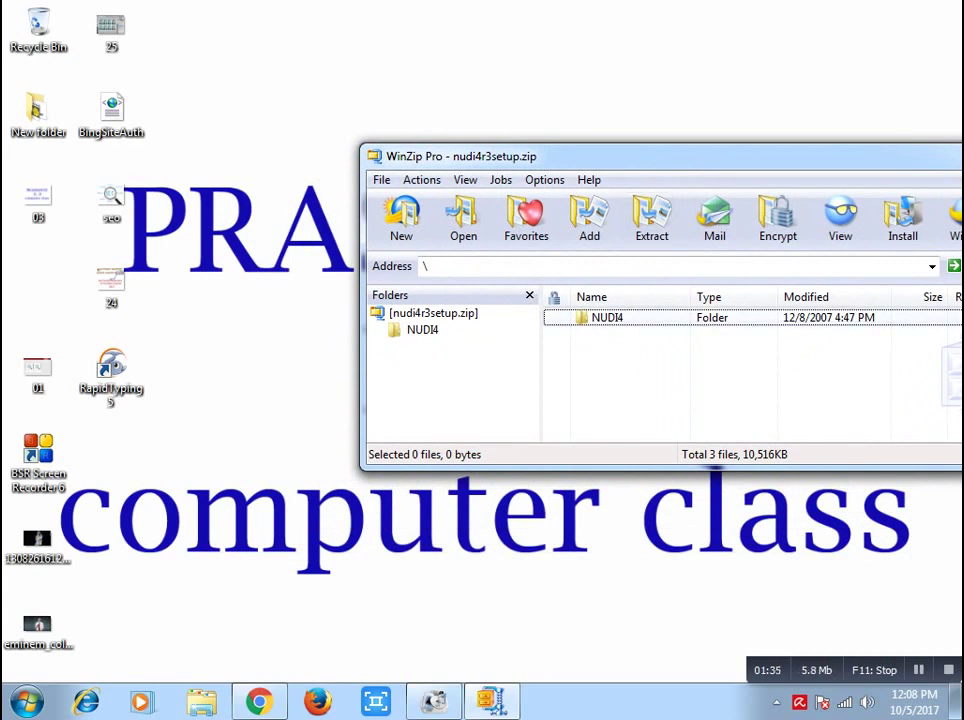
left_click(607, 317)
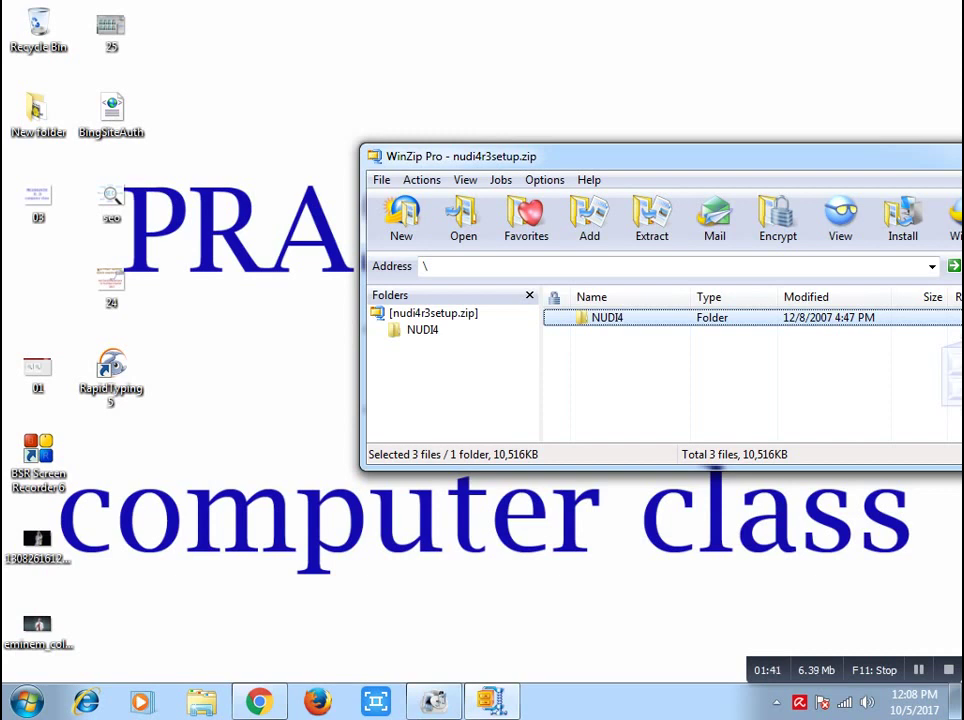
left_click_drag(607, 317, 111, 456)
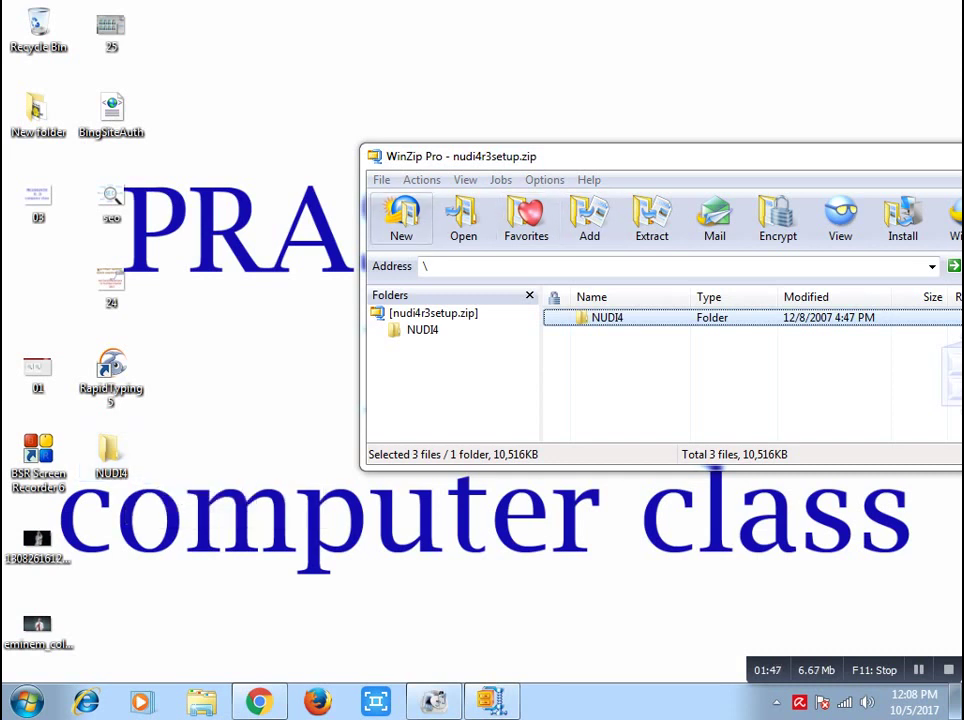
left_click_drag(610, 156, 325, 157)
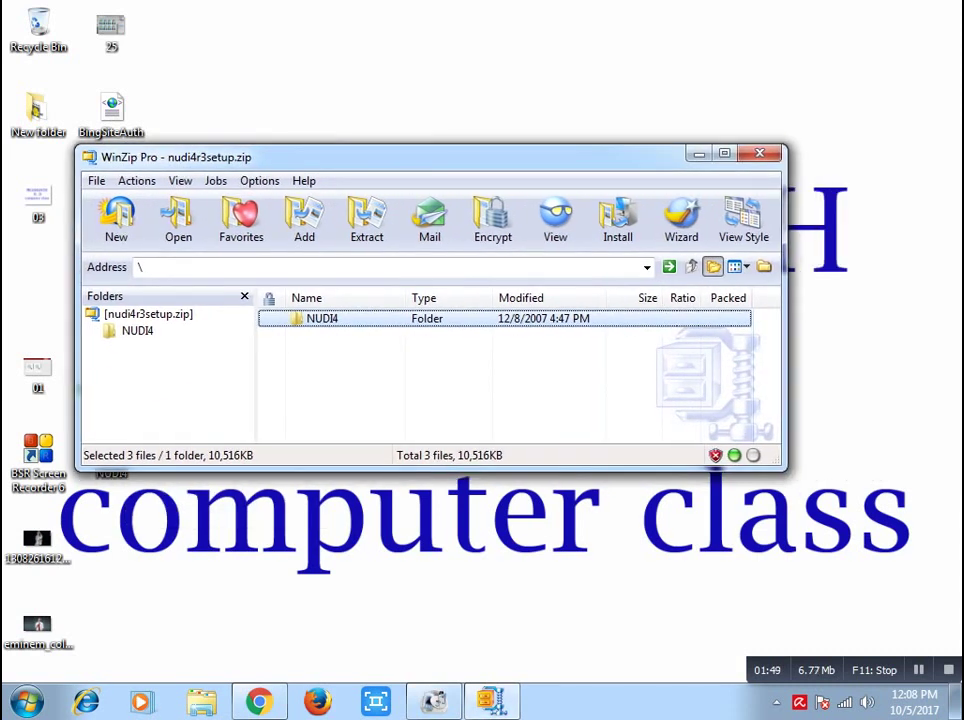
left_click(760, 153)
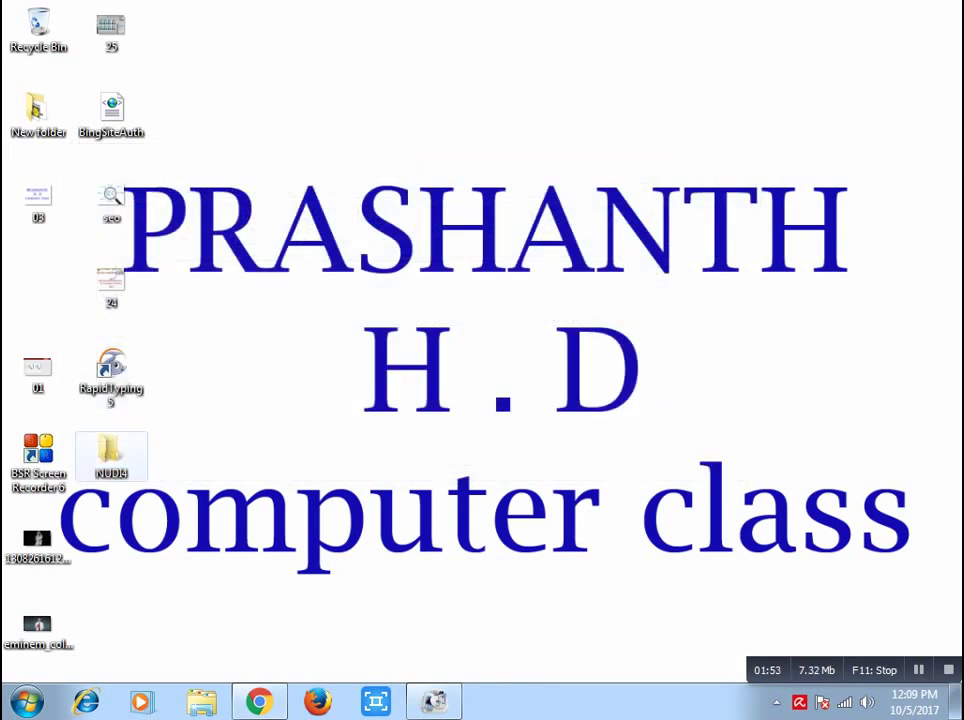
Move the NUDI4 folder from the desktop to Local Disk (F:)
left_click(111, 456)
right_click(109, 459)
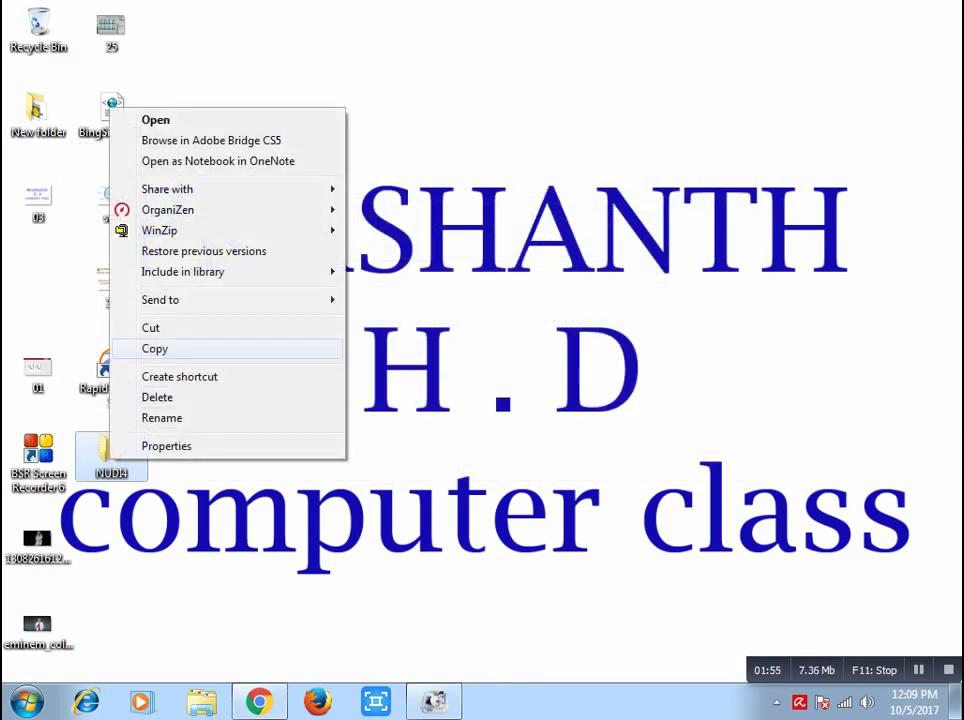
left_click(152, 328)
left_click(27, 702)
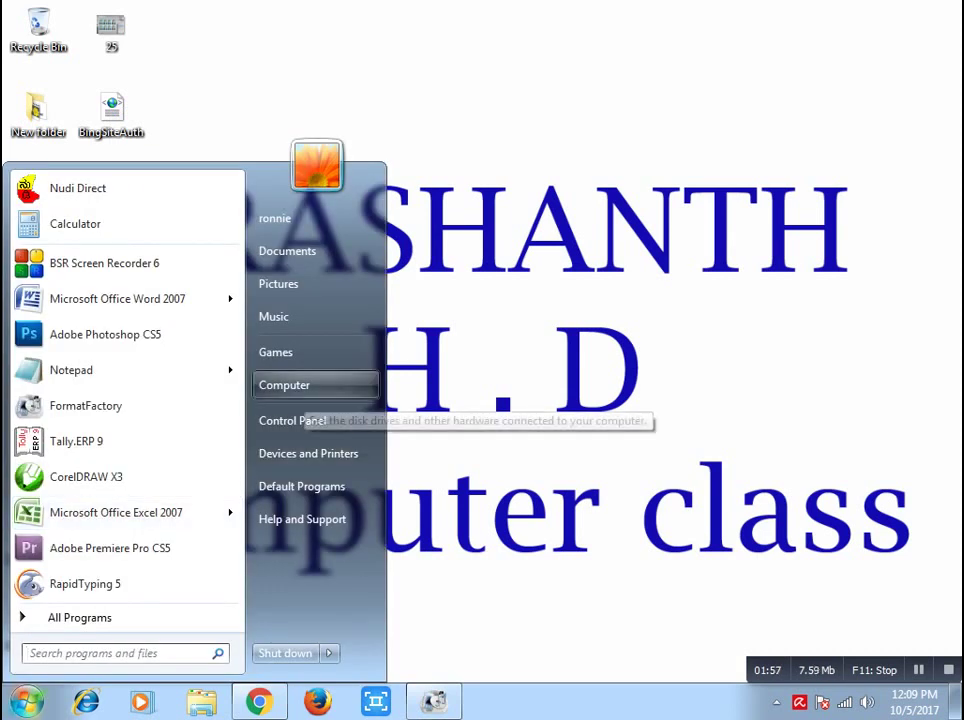
left_click(298, 386)
double_click(285, 286)
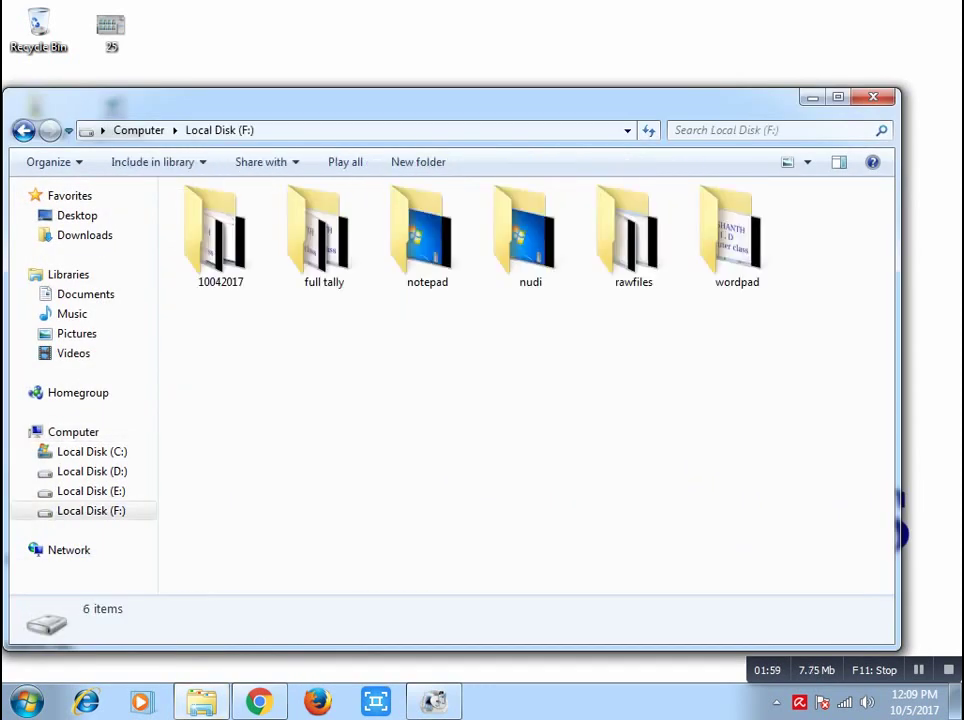
right_click(461, 414)
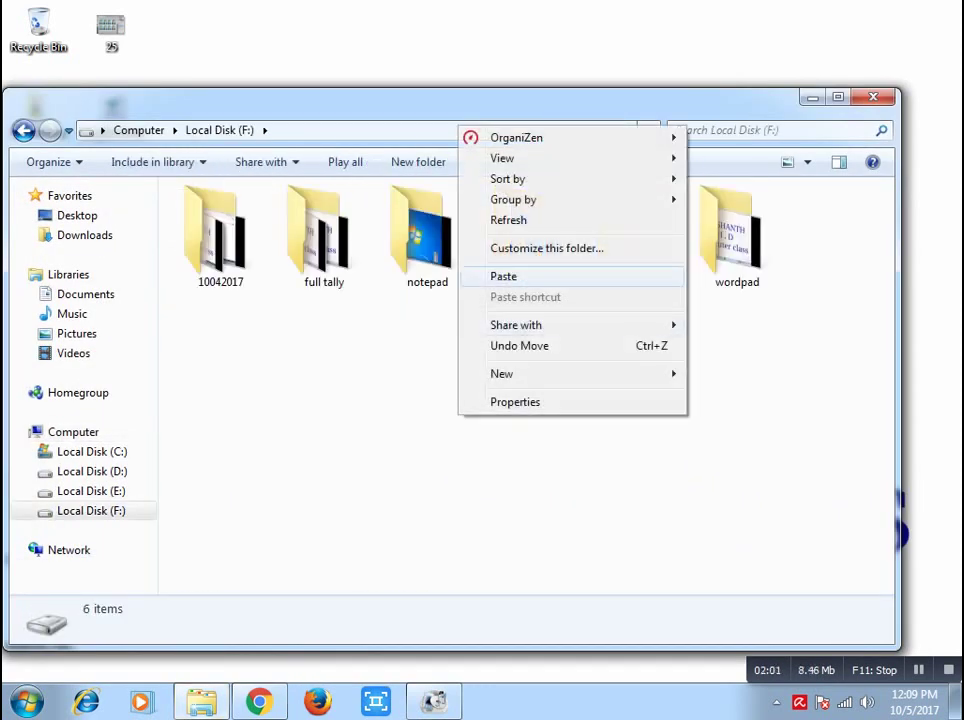
left_click(504, 276)
left_click(608, 499)
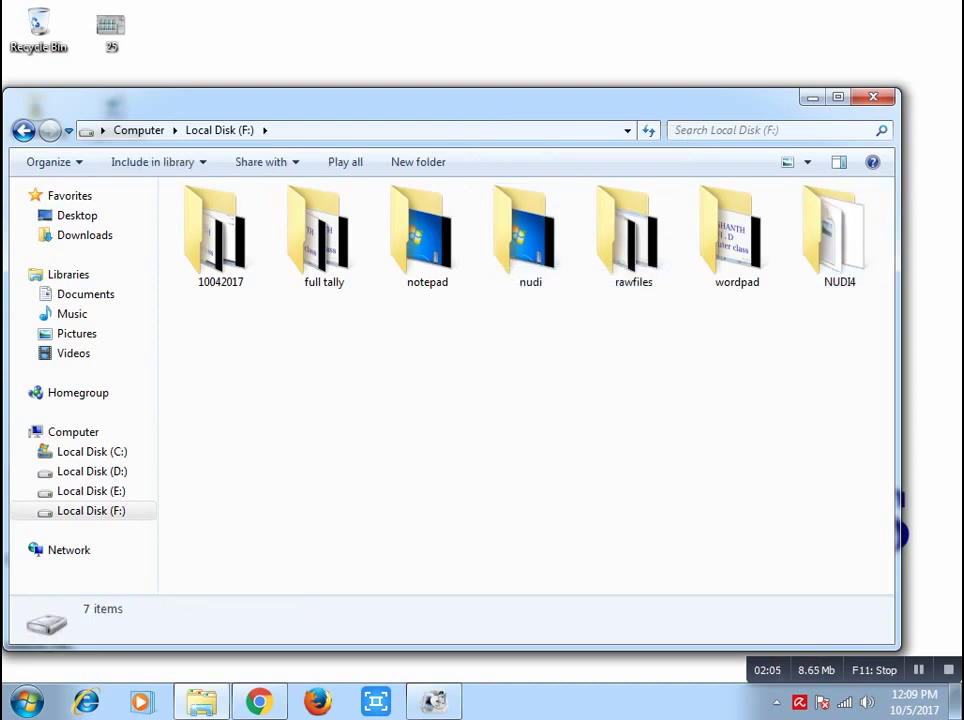
Run Setup from the NUDI4 folder, install into C:\Program Files (x86)\Nudi 4.0, and answer the desktop shortcut and startup questions
double_click(838, 238)
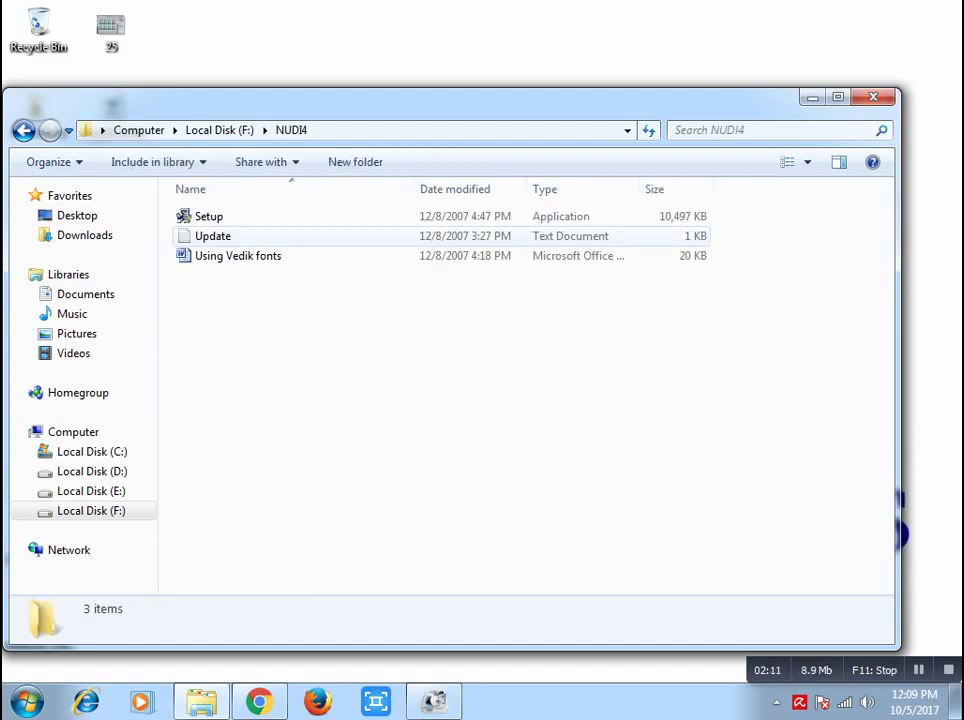
double_click(209, 217)
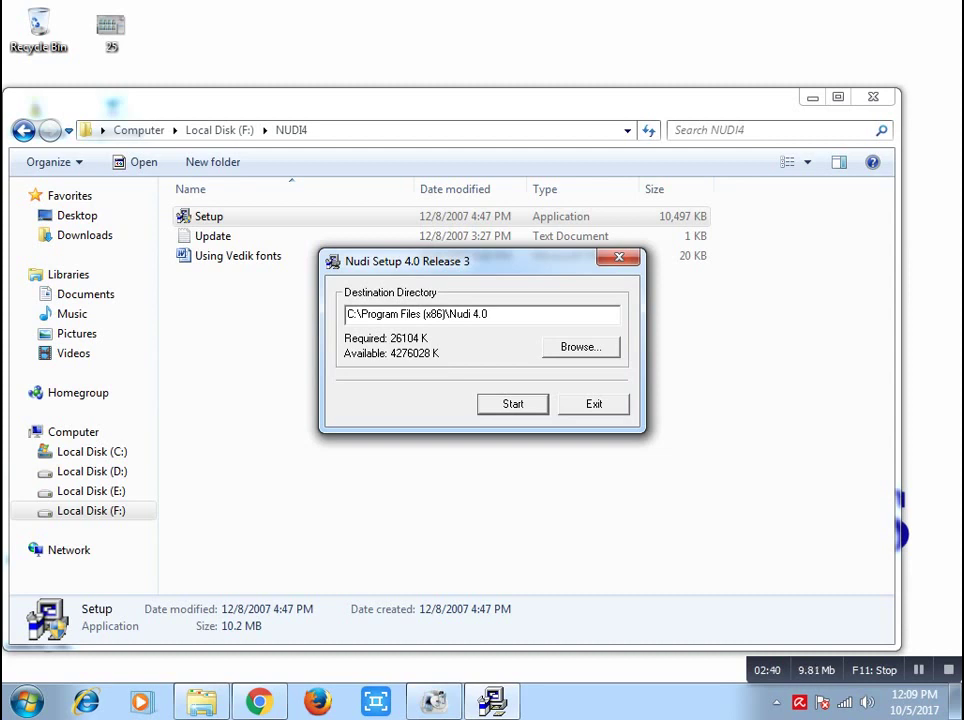
key("Return")
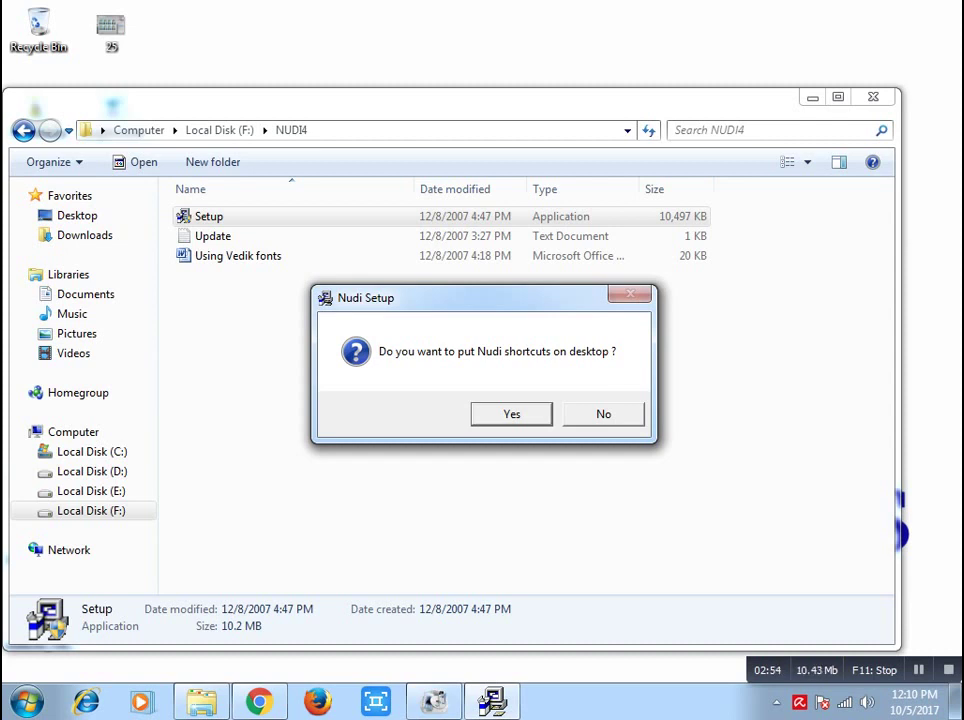
key("Return")
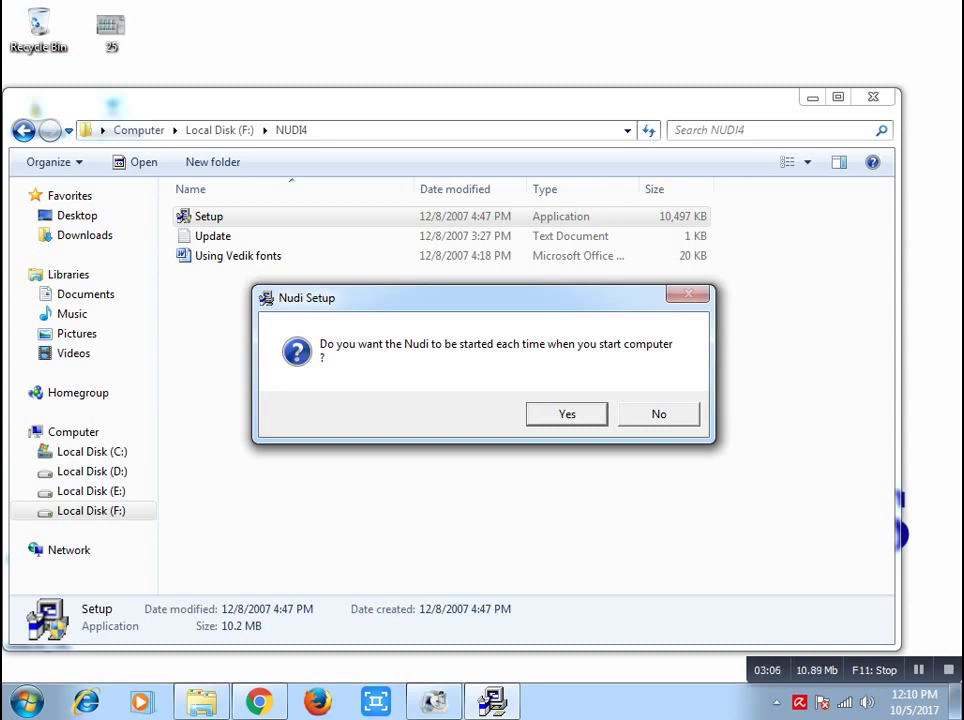
key("Return")
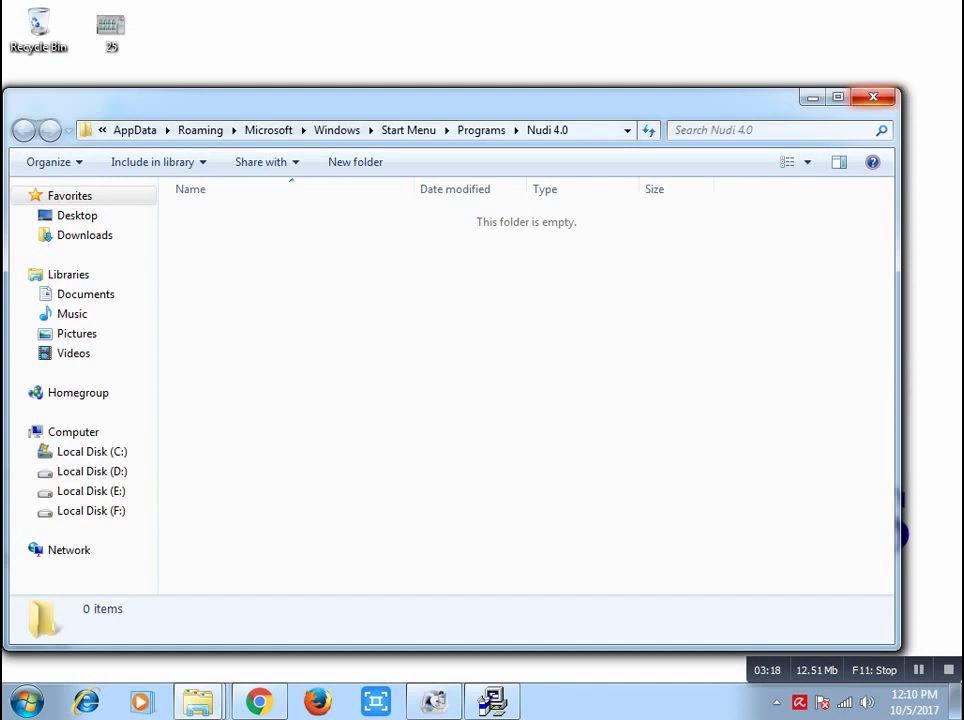
Finish the Nudi installation without restarting the computer and close the Nudi 4.0 and NUDI4 folder windows
left_click(873, 97)
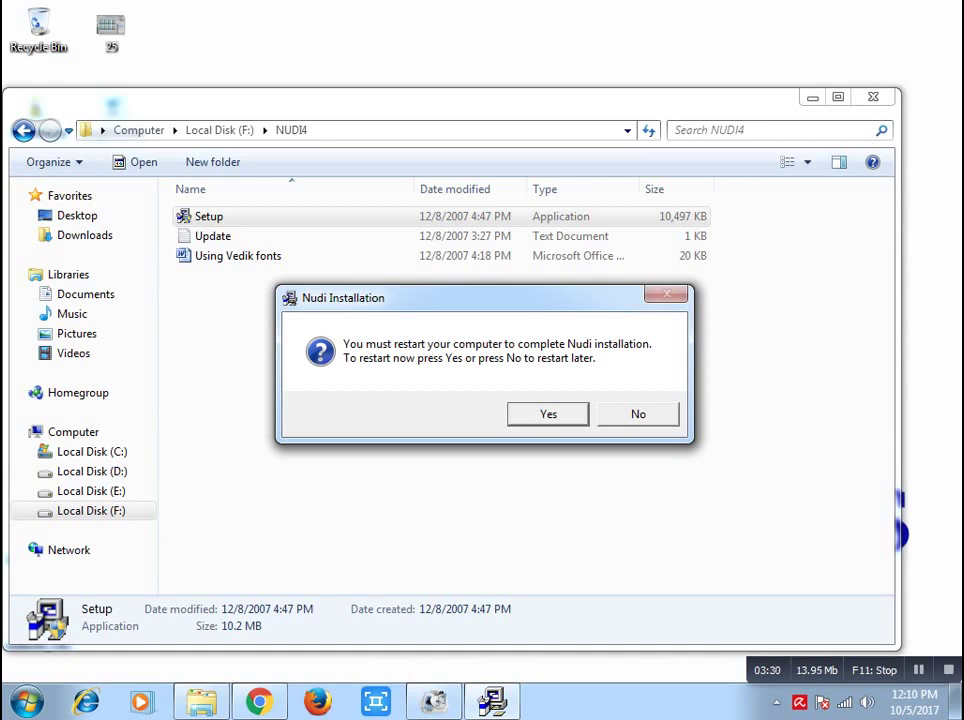
key("Return")
left_click(480, 400)
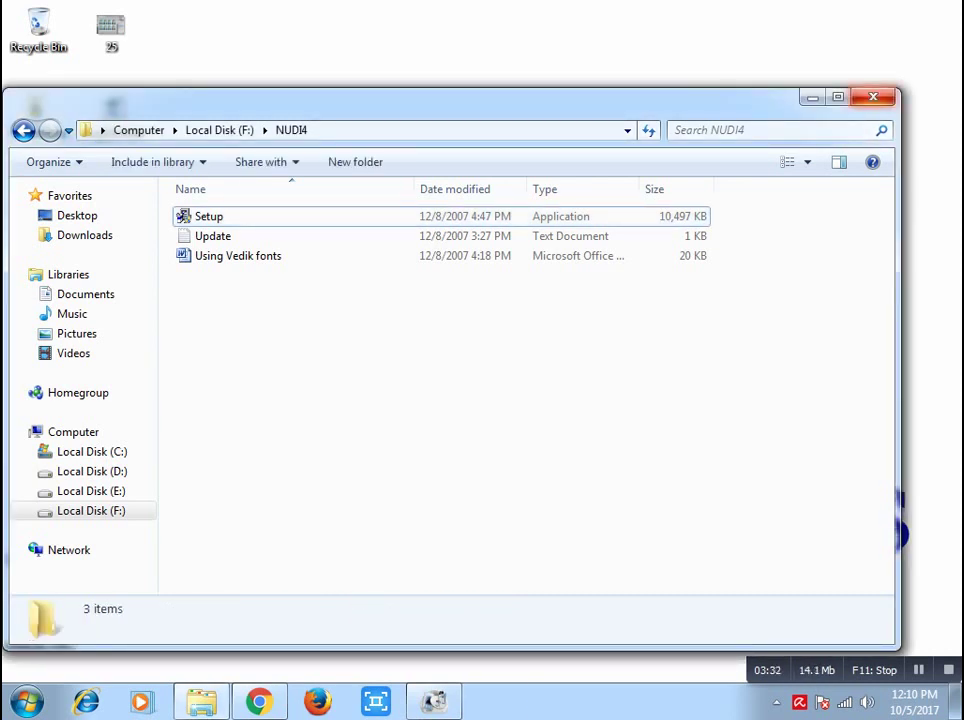
left_click(873, 97)
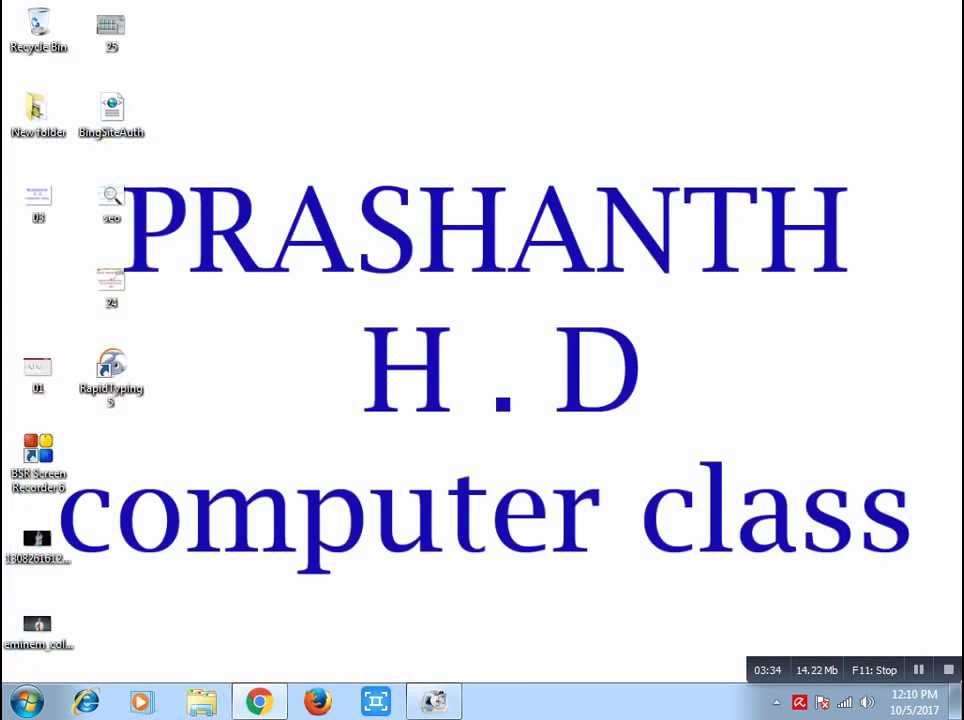
Launch Nudi 4.0 from the Nudi 4.0 folder in the installed programs list
key("super")
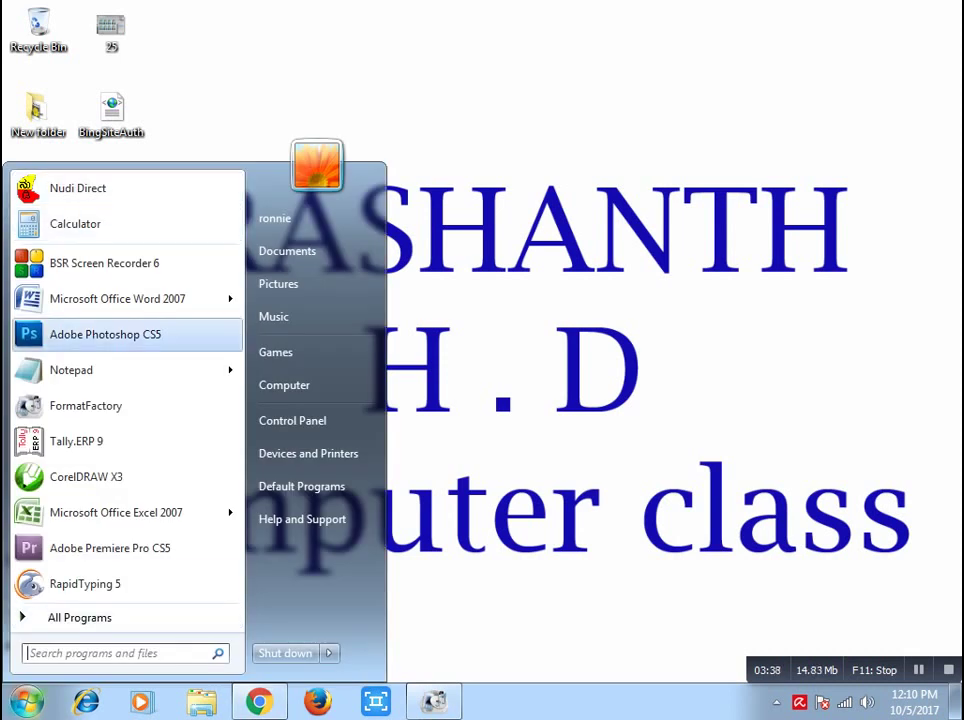
left_click(80, 618)
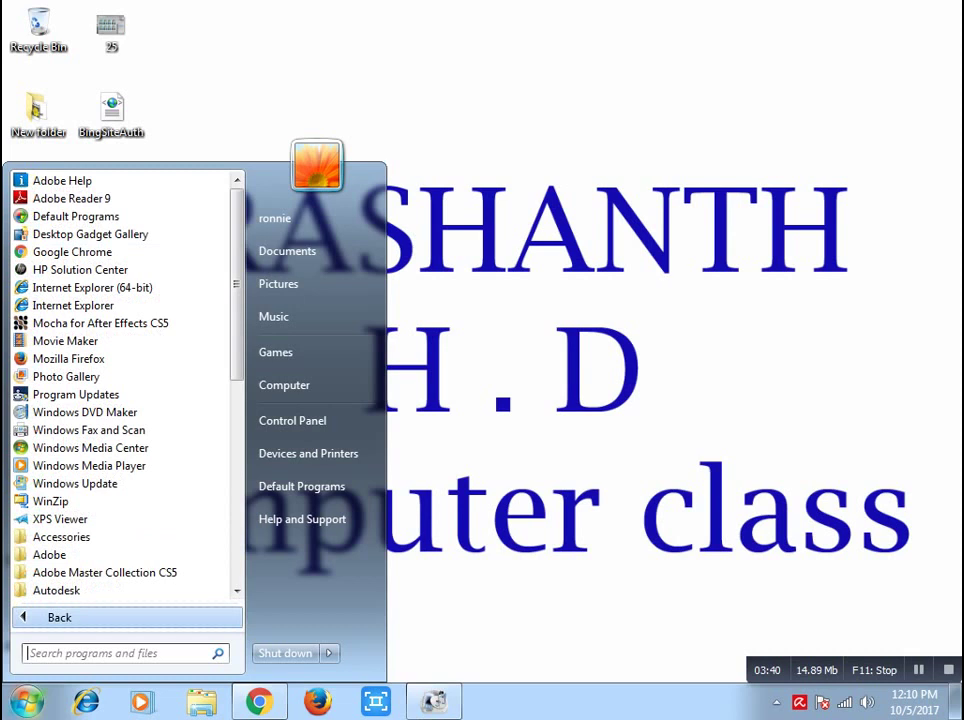
scroll(90, 448, "down", 3)
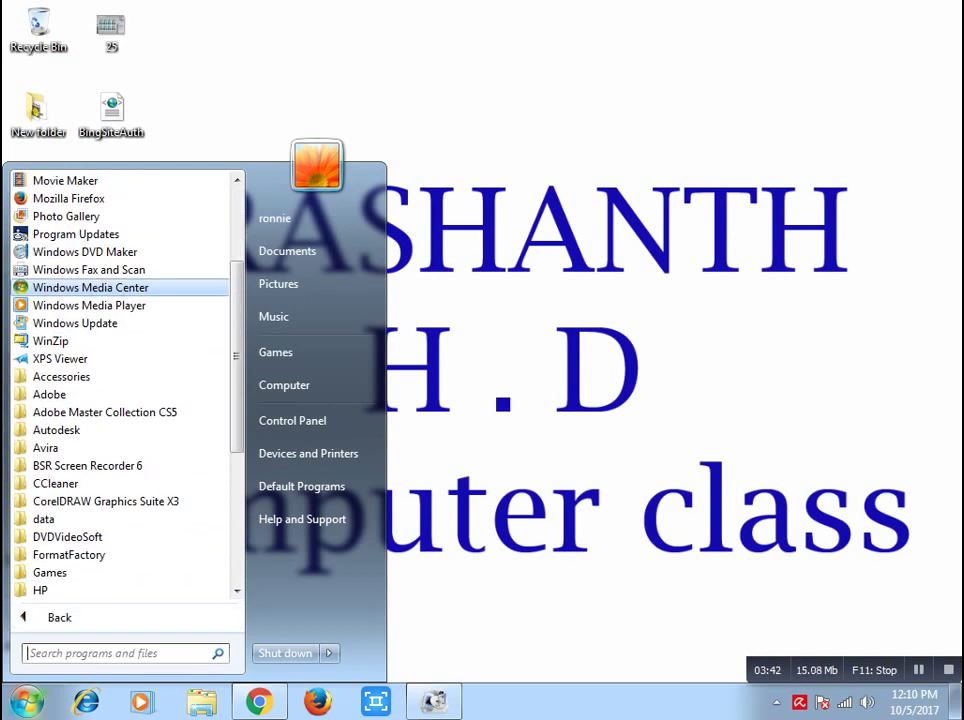
scroll(90, 448, "down", 3)
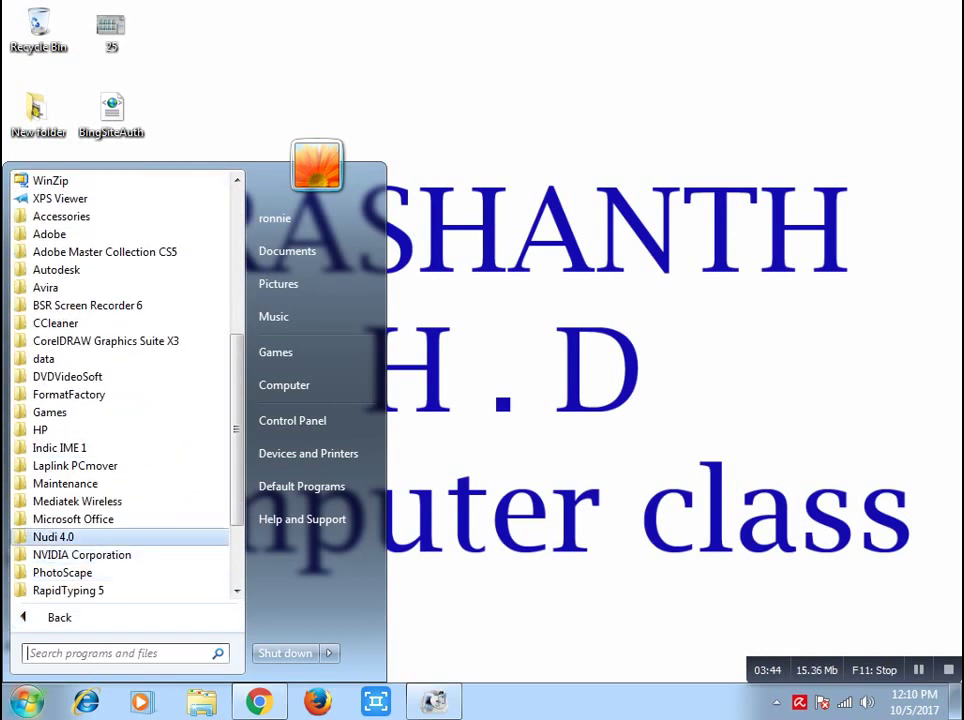
left_click(80, 537)
scroll(90, 448, "down", 1)
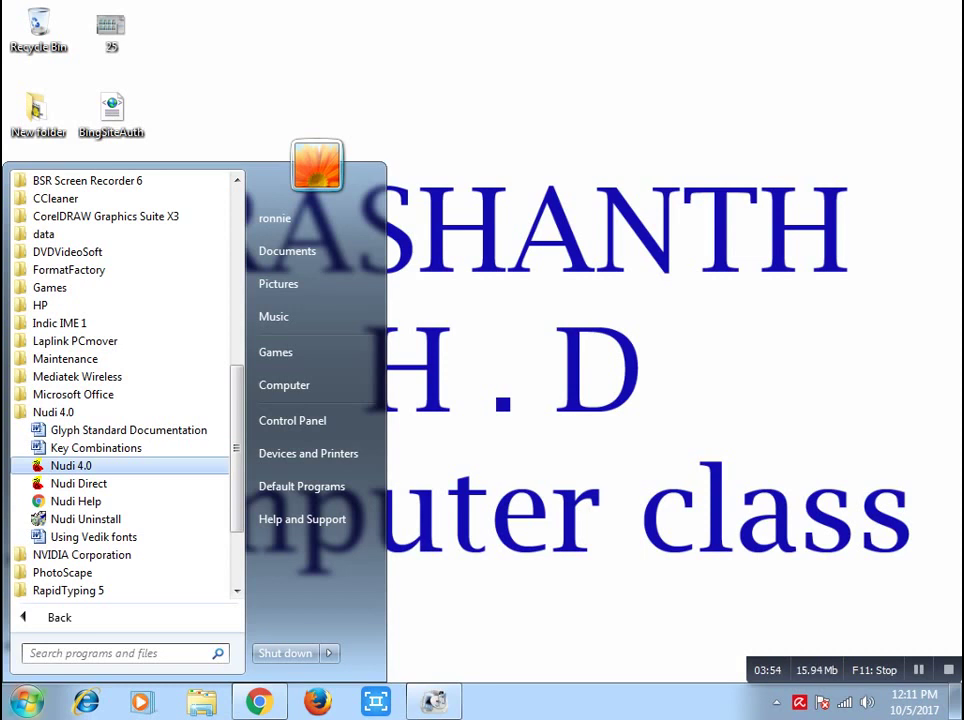
key("Return")
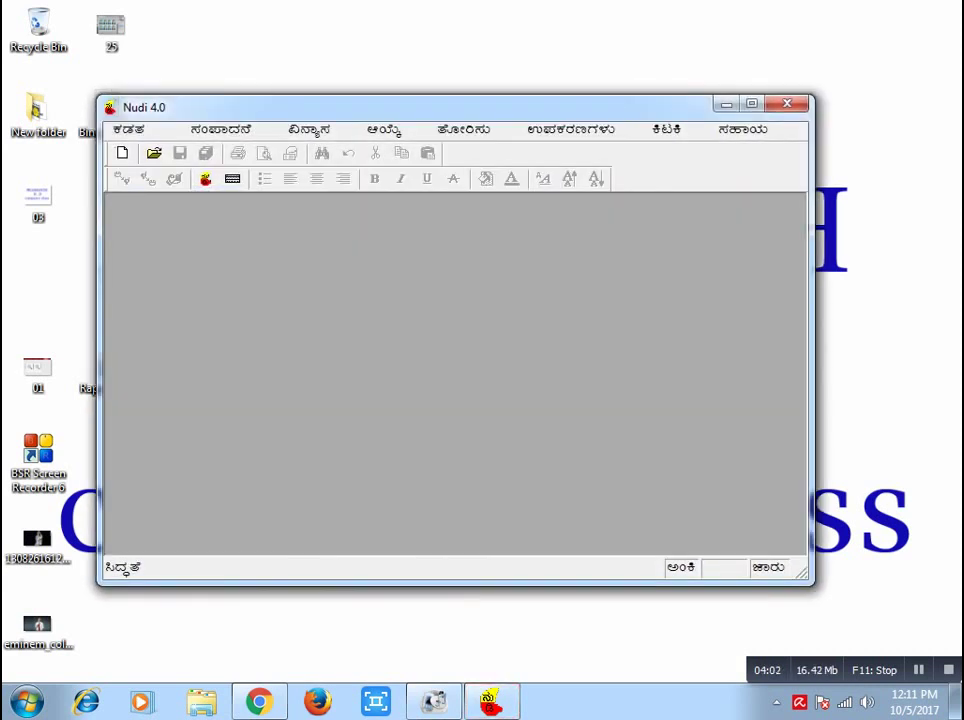
Maximize the Nudi 4.0 window and create a new file of type Nudi Document
left_click(752, 104)
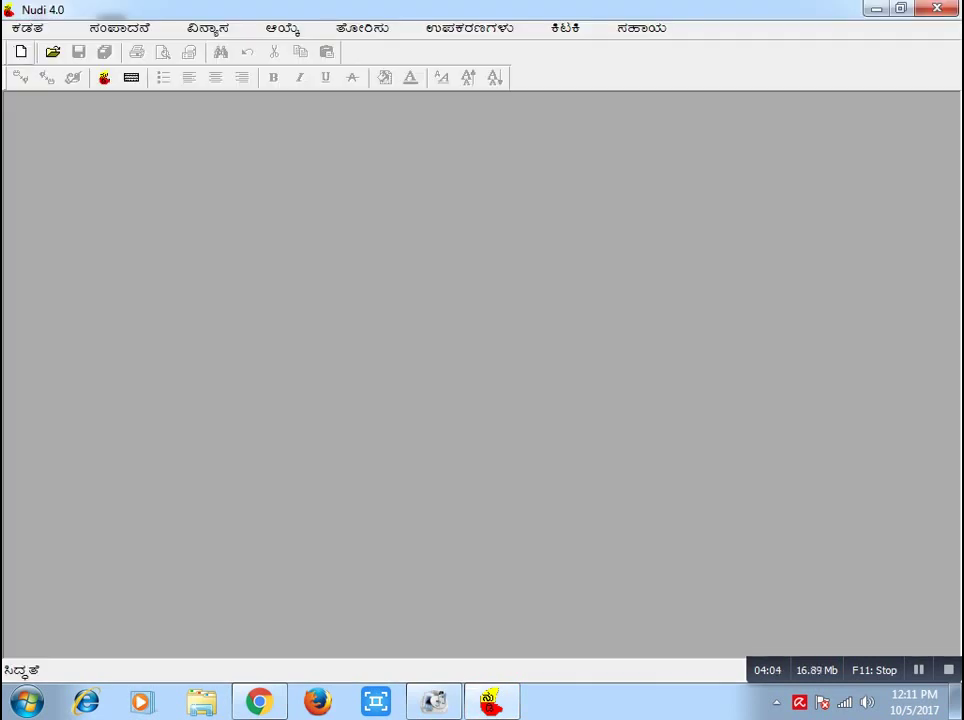
left_click(21, 52)
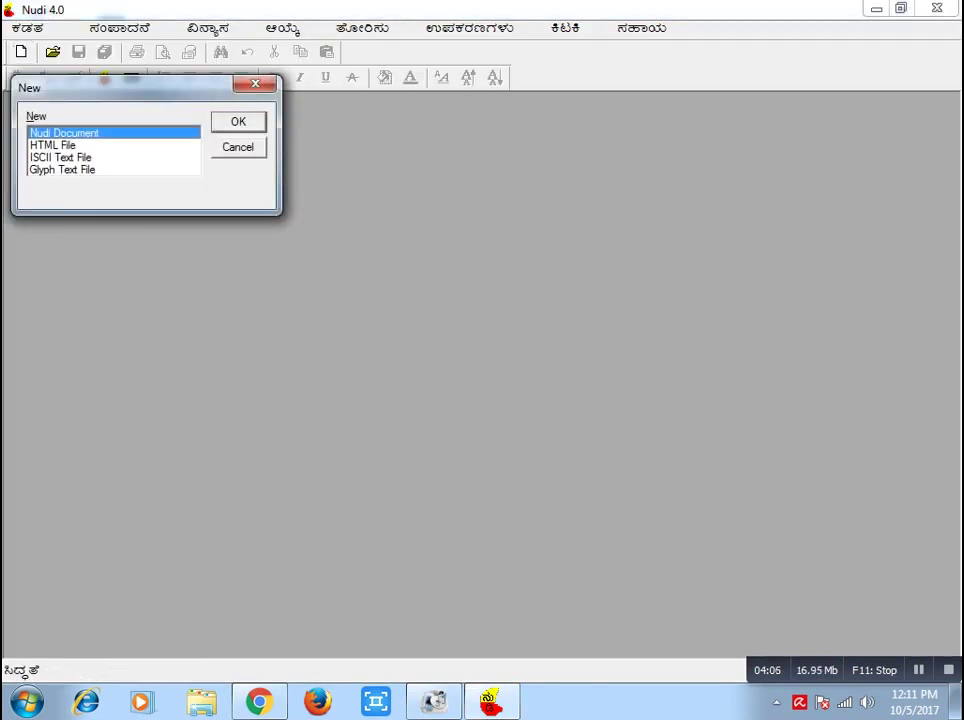
key("Return")
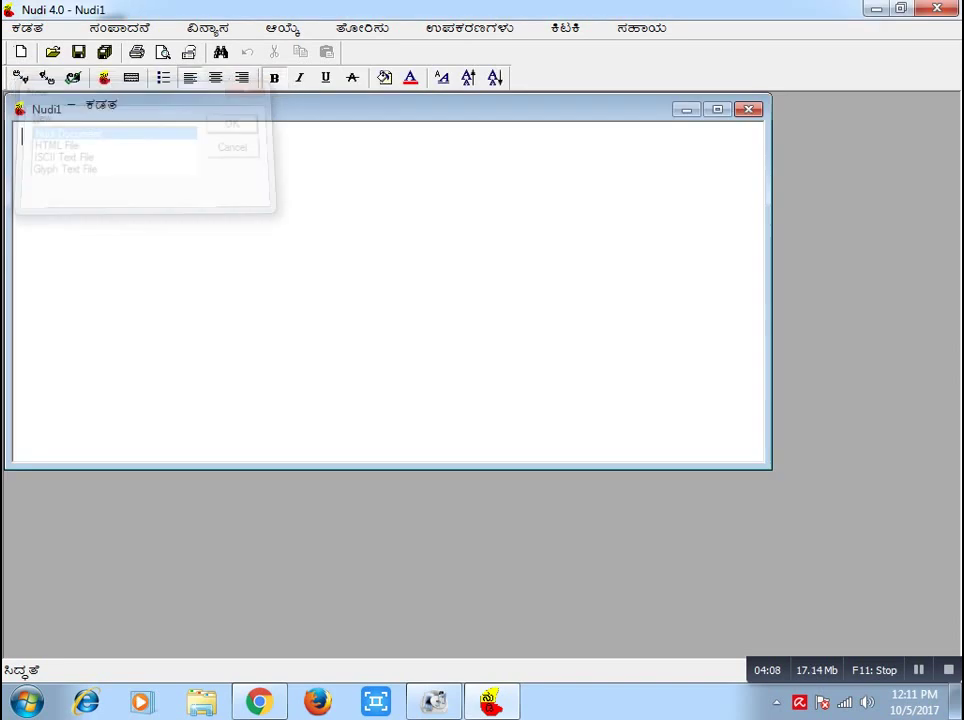
Enter the Kannada letters ಅ ಆ in the new Nudi document and close Nudi 4.0 without saving the changes
type("a")
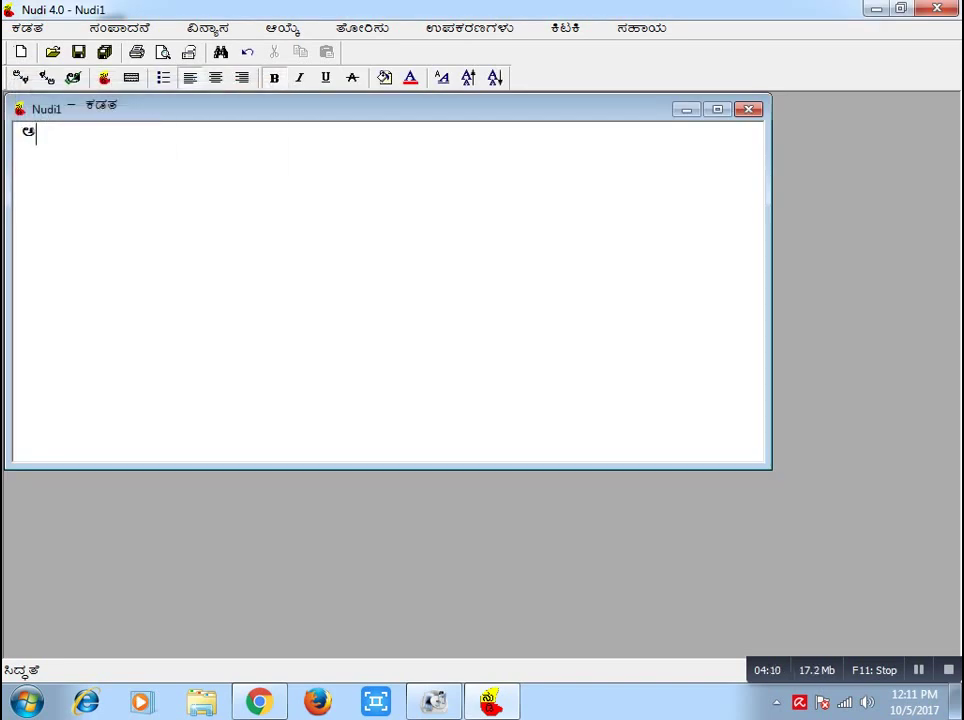
type(" A")
key("alt+F4")
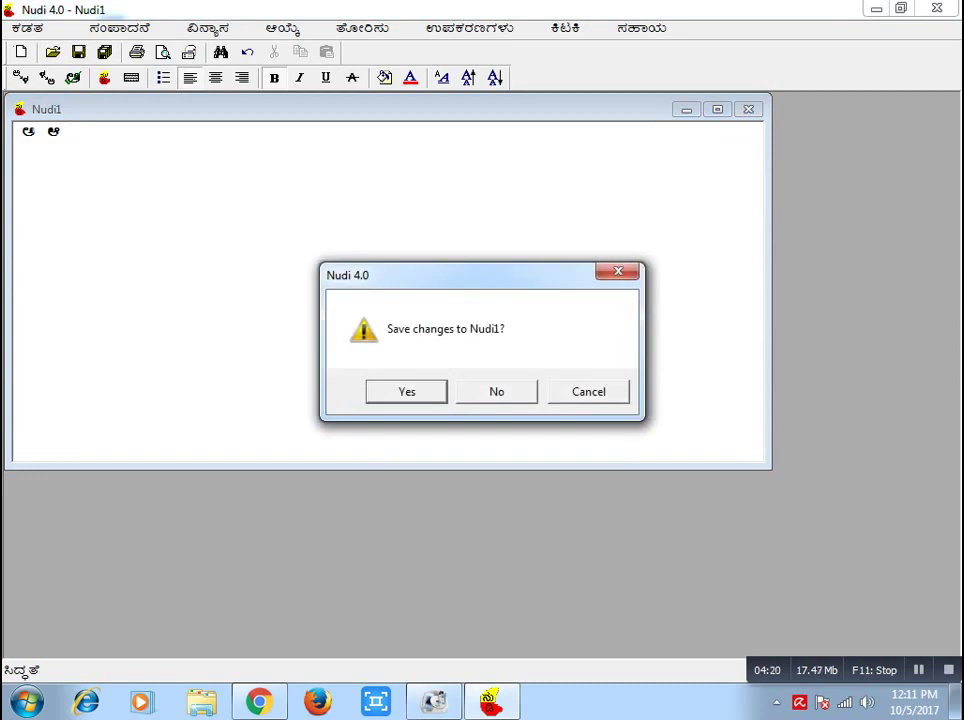
key("n")
left_click(937, 8)
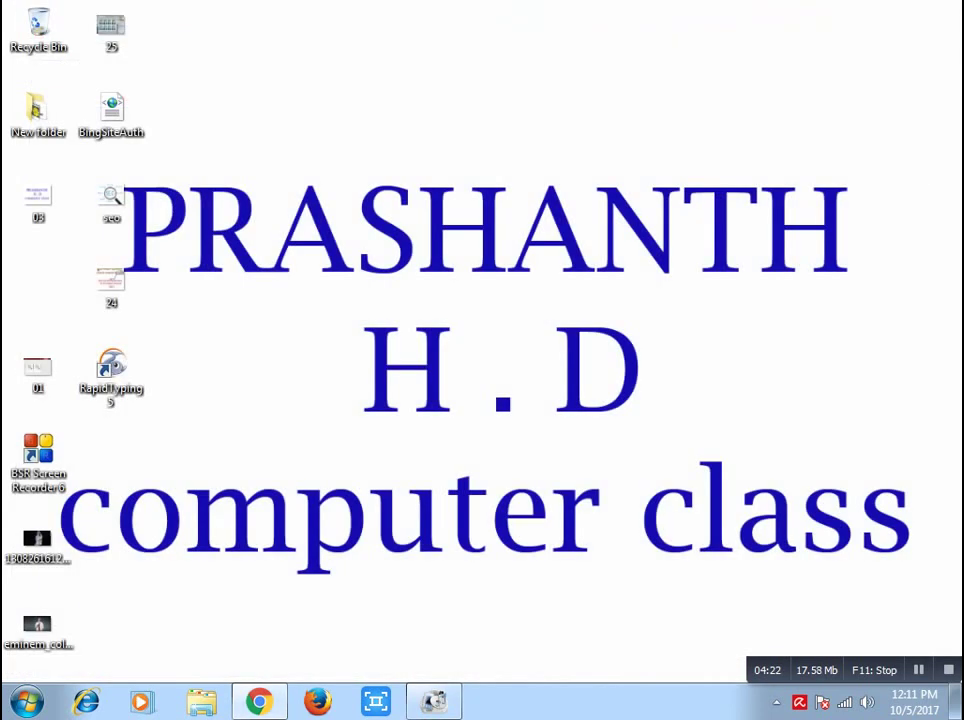
Launch Nudi Direct from the Nudi 4.0 folder in the installed programs list
left_click(27, 702)
left_click(70, 617)
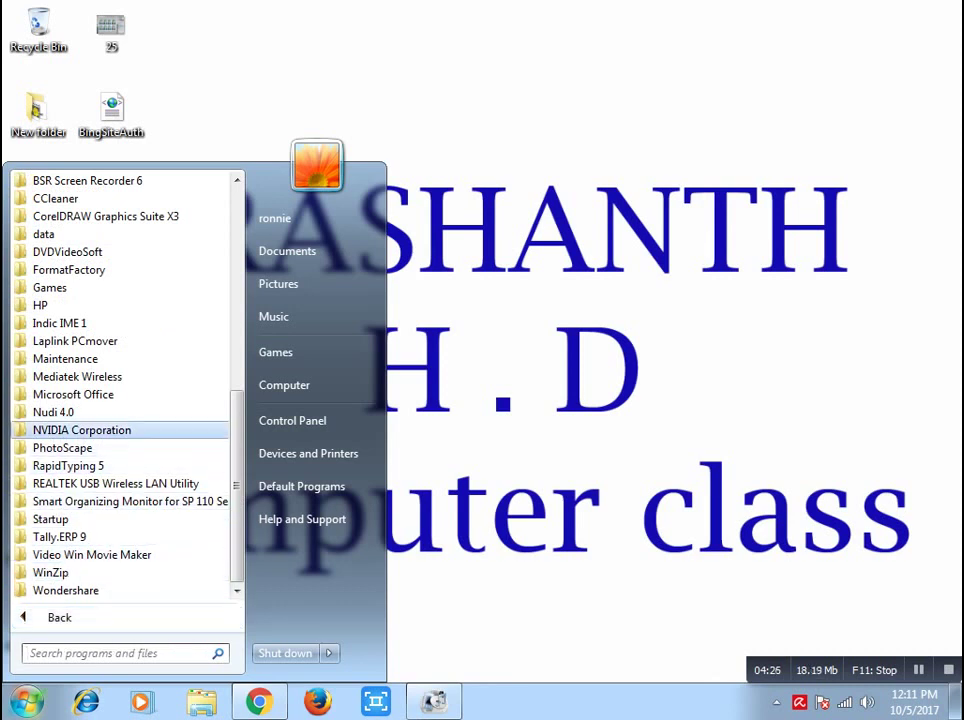
left_click(54, 412)
key("Down")
key("Down")
key("Down")
key("Down")
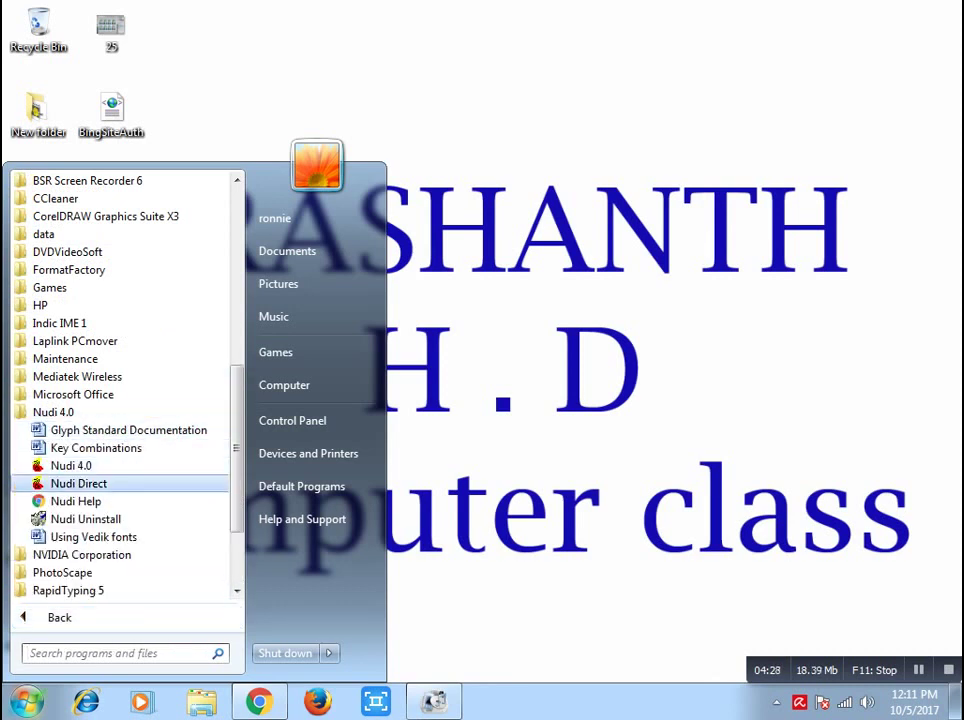
key("Return")
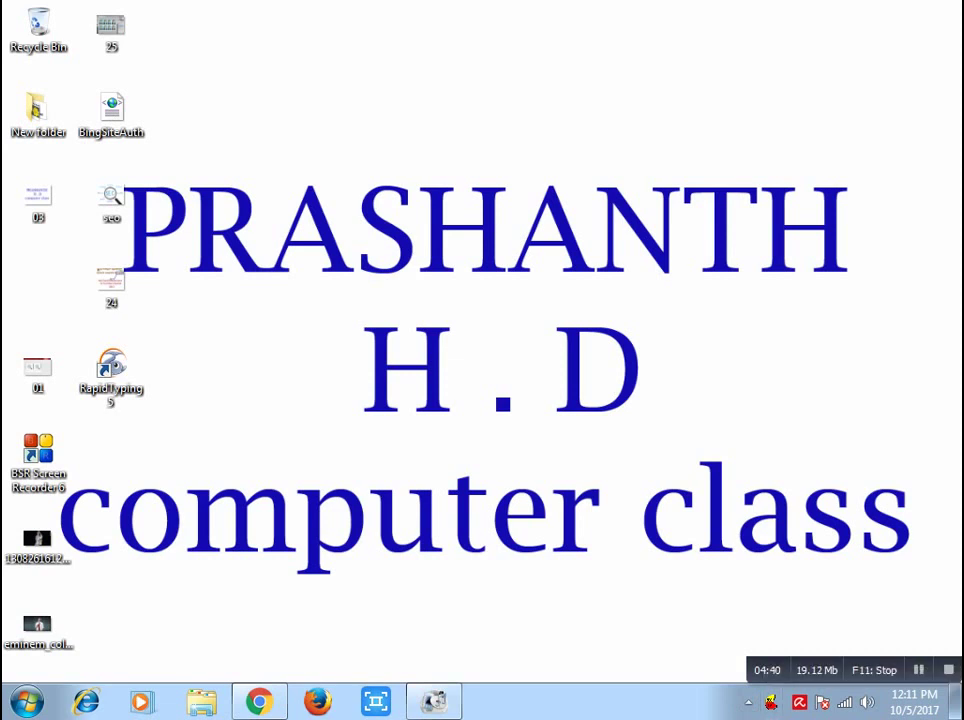
Open Microsoft Office Word 2007 and enter the letters ಅ ಆ in the Nudi Akshar-08 font
left_click(26, 702)
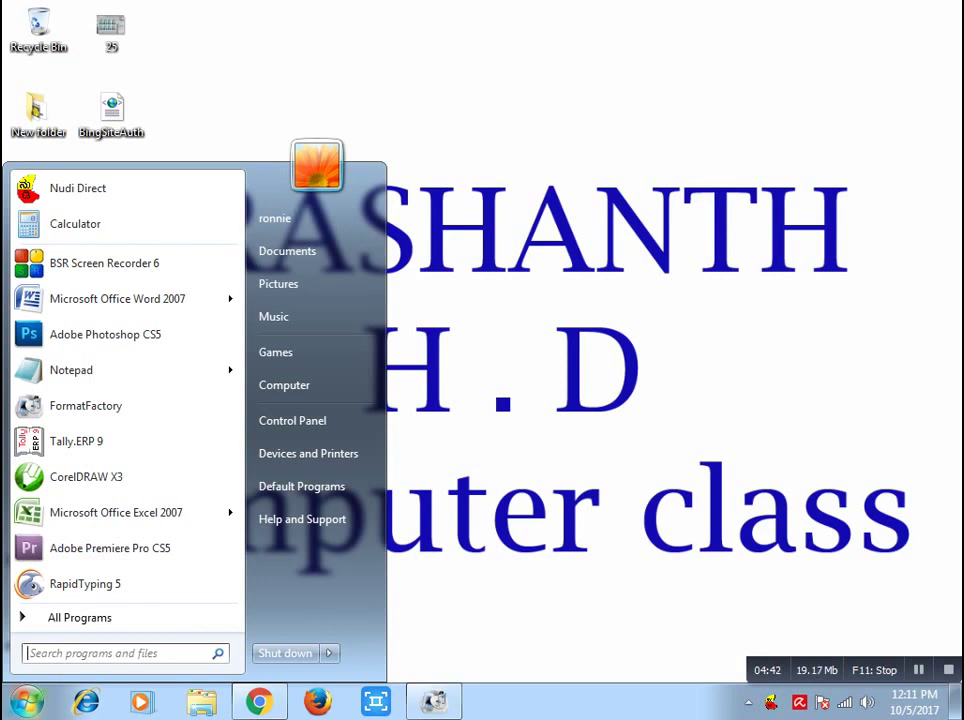
left_click(118, 299)
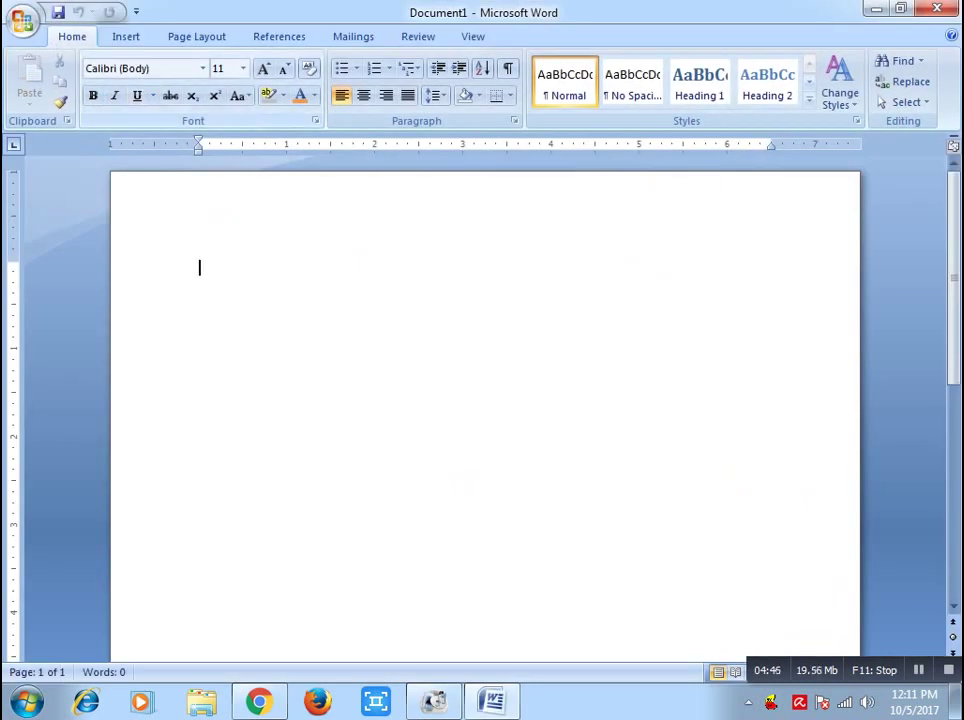
left_click(203, 69)
left_click_drag(340, 107, 340, 443)
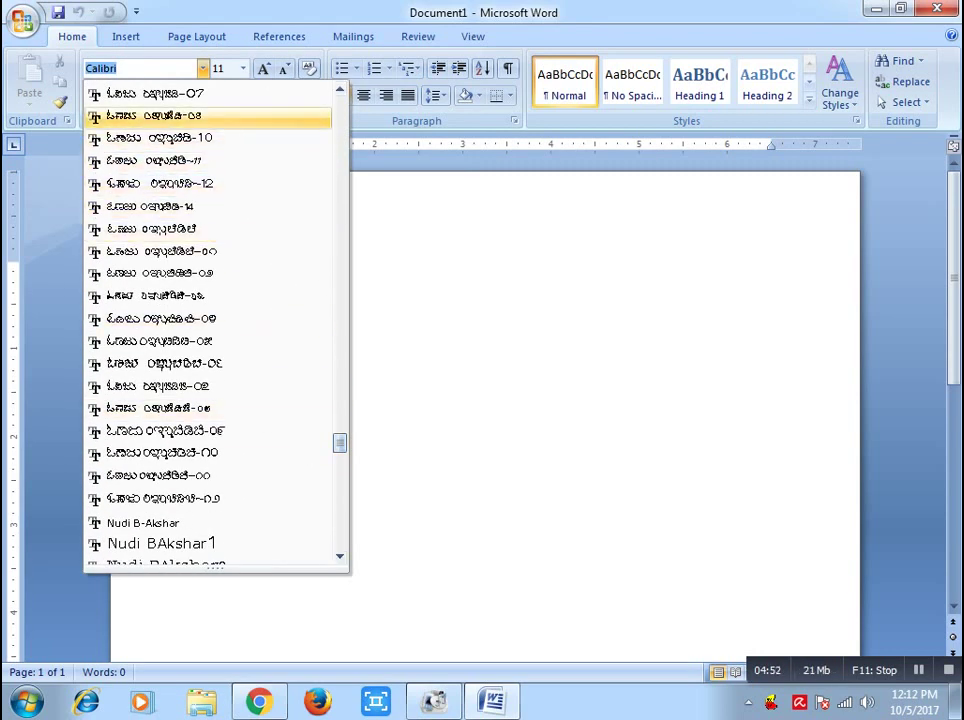
left_click(150, 115)
type("ಅ")
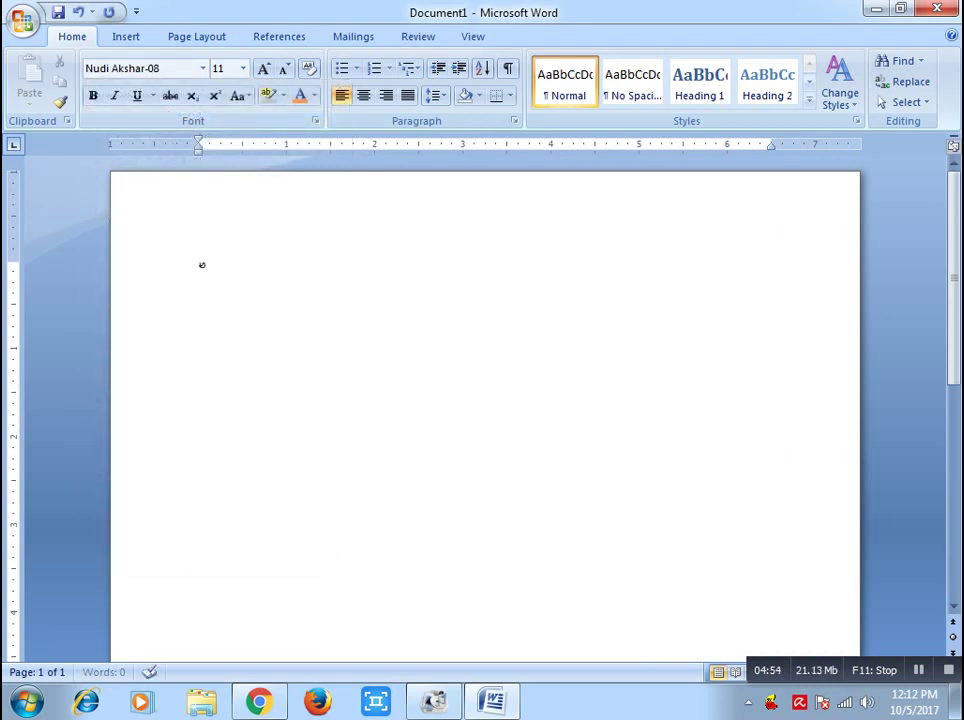
type(" ಆ")
Set the font size of the line with the two Kannada letters to 72
left_click(168, 275)
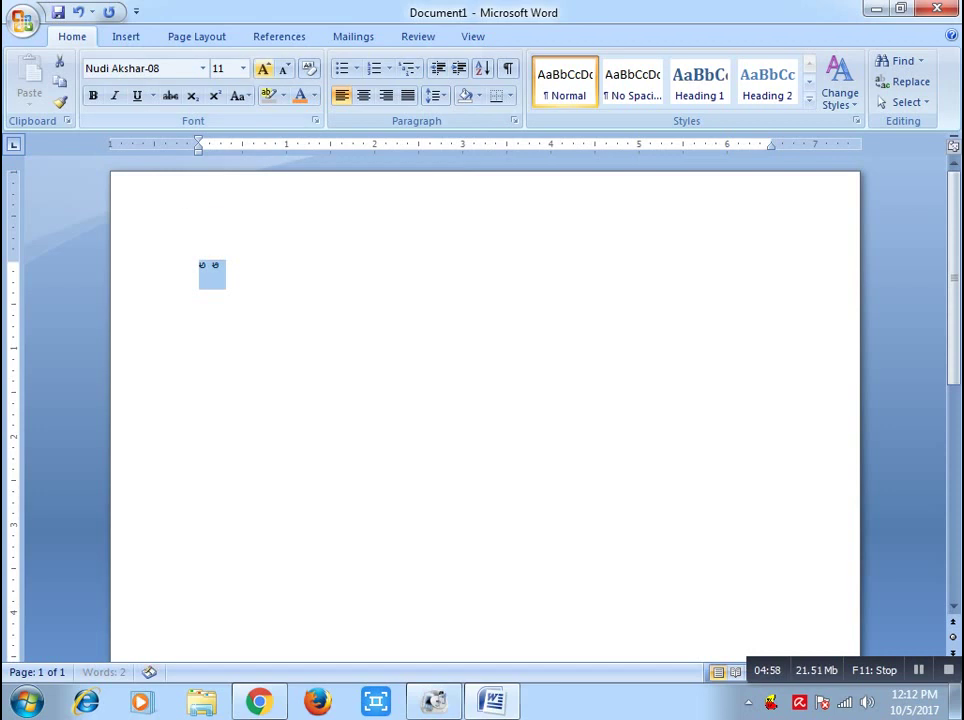
left_click(243, 69)
left_click(220, 328)
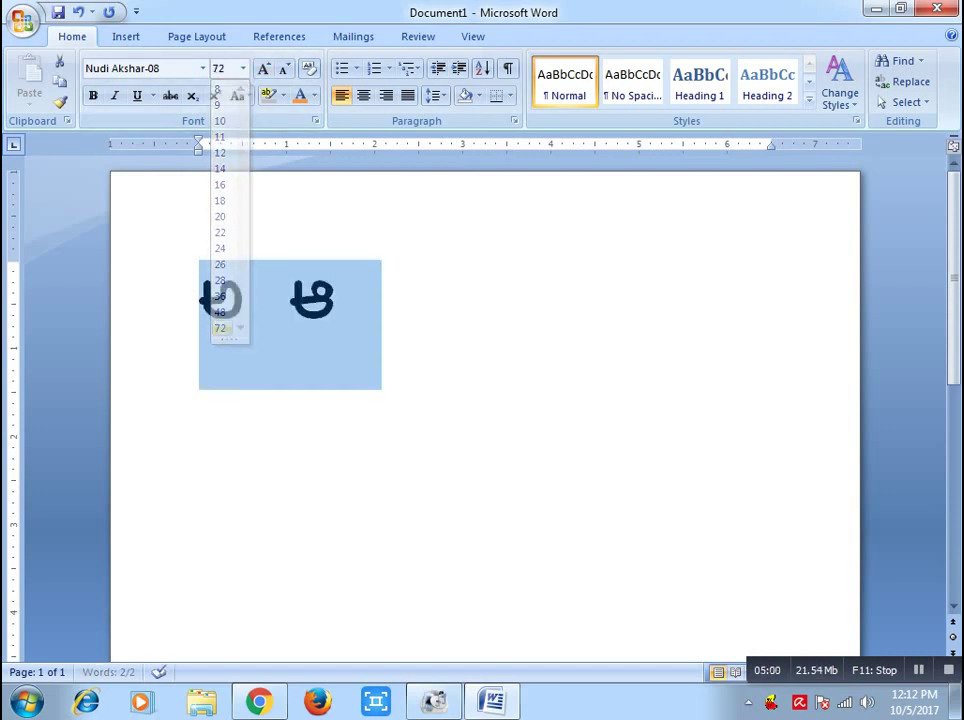
left_click(340, 311)
Change the font of the two Kannada letters to Nudi 01 e and deselect the line
left_click(168, 308)
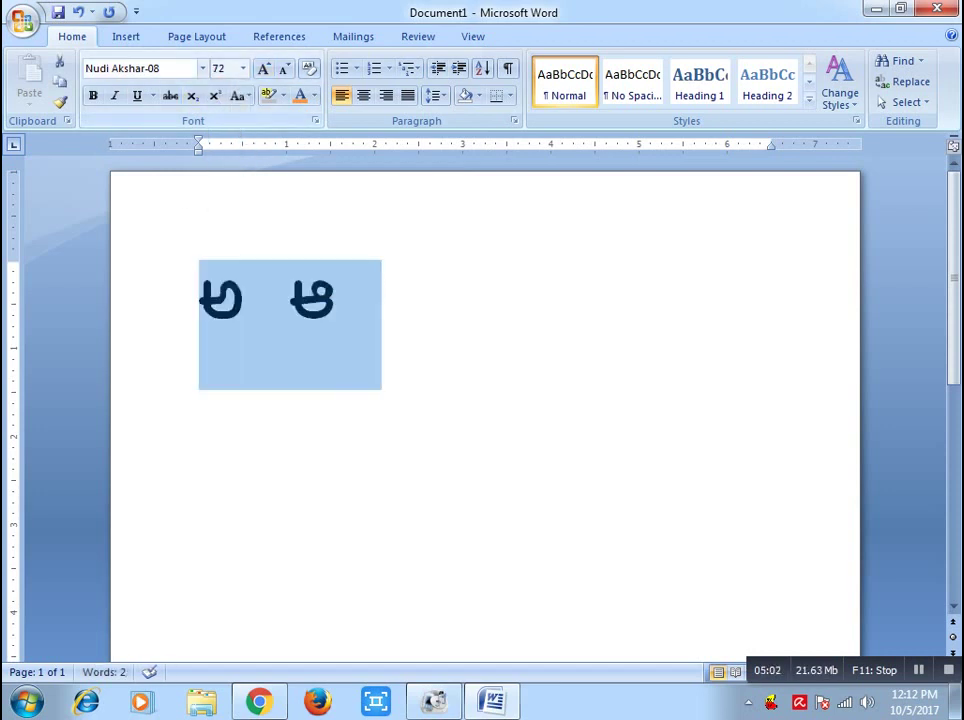
left_click(203, 69)
scroll(200, 354, "down", 20)
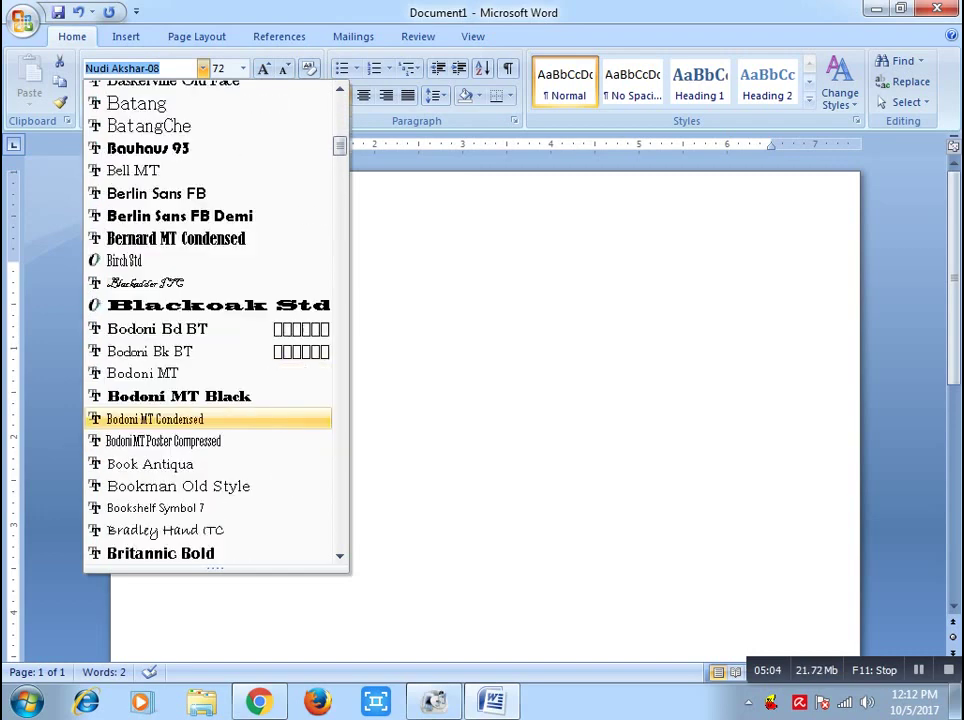
scroll(200, 415, "down", 20)
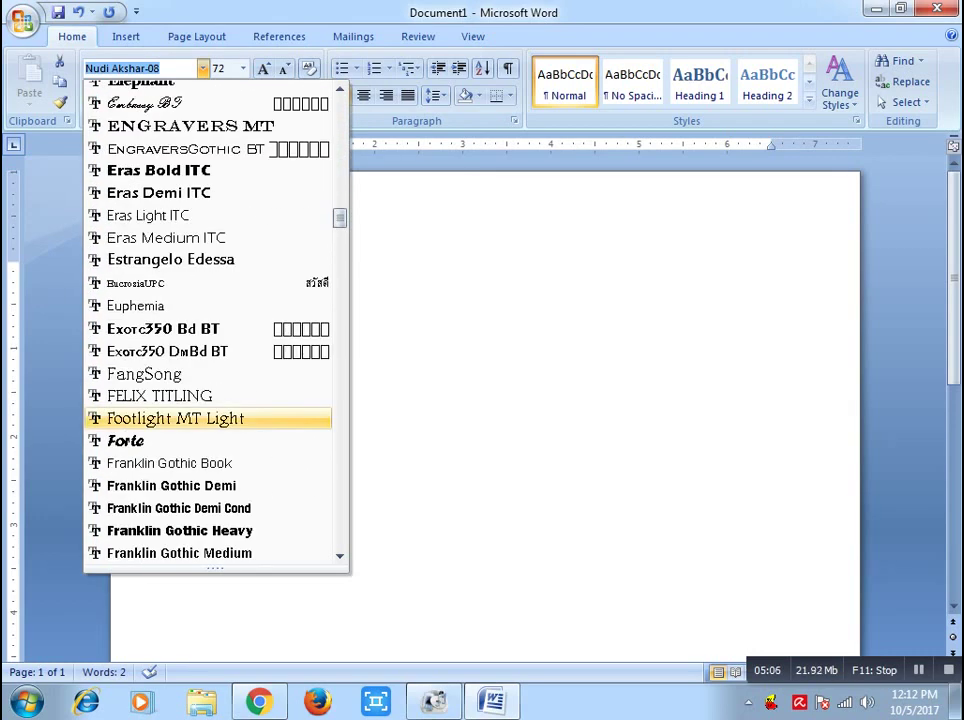
scroll(215, 325, "down", 20)
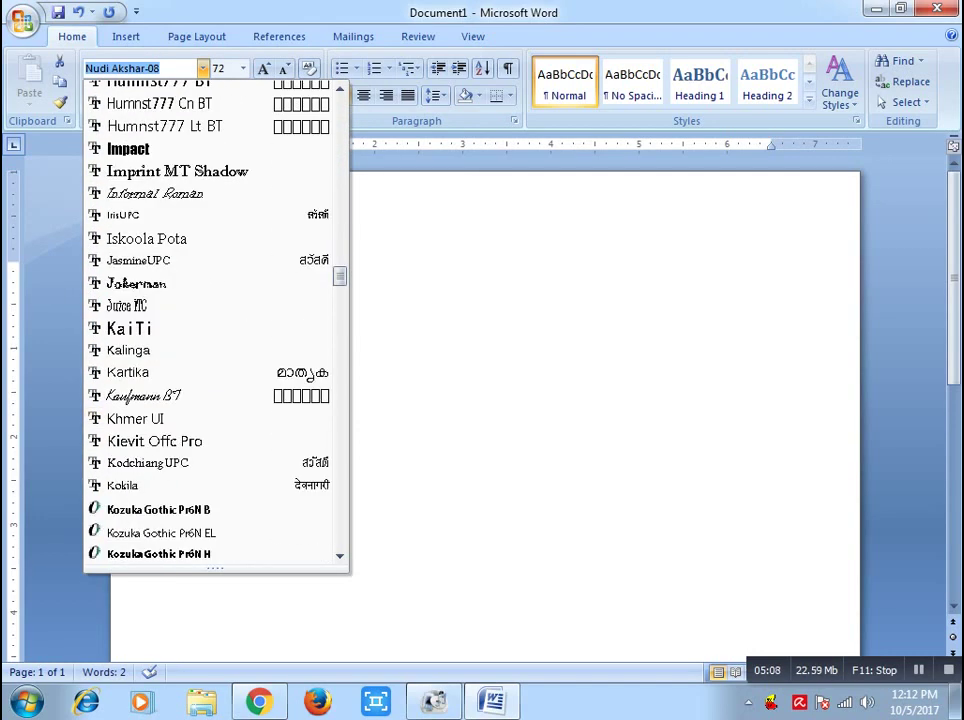
scroll(134, 238, "down", 20)
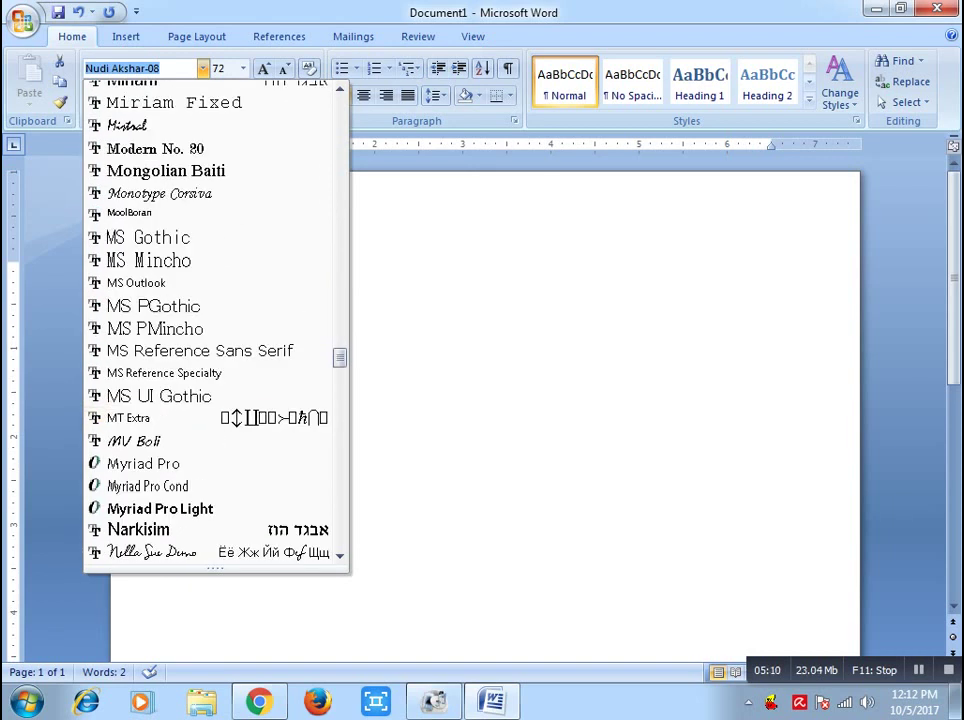
left_click(140, 281)
left_click(353, 314)
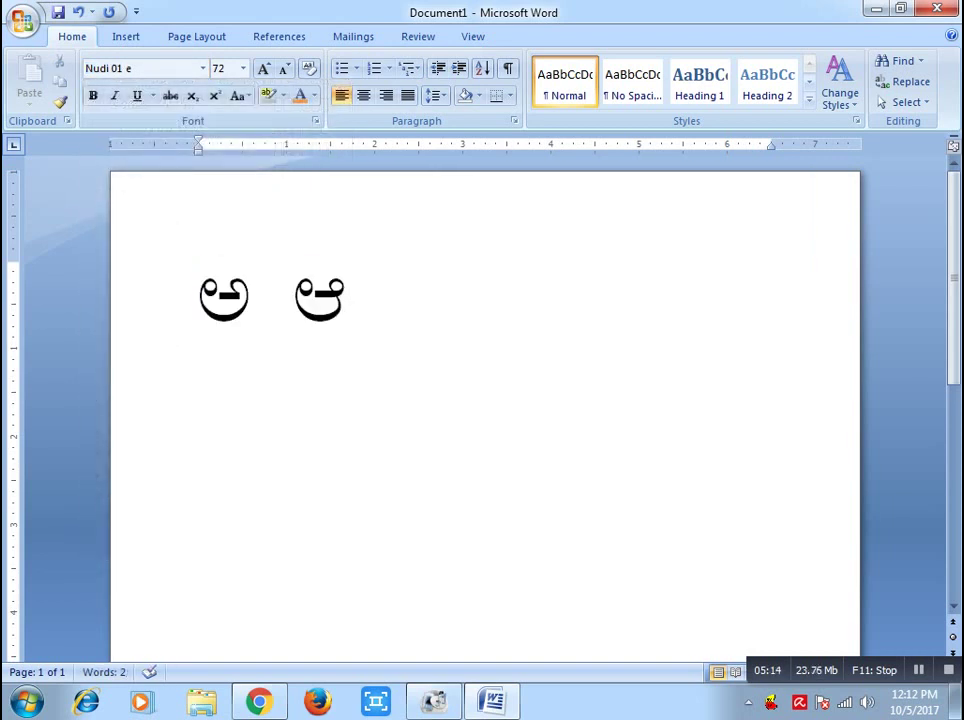